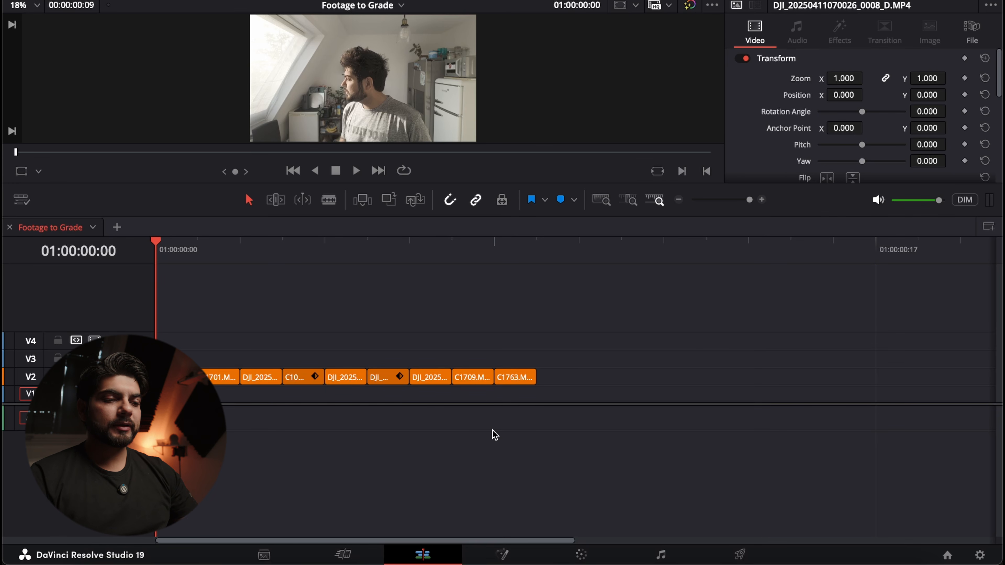
Switch to the Color page and move node 01 closer to the middle of the node graph
click(578, 554)
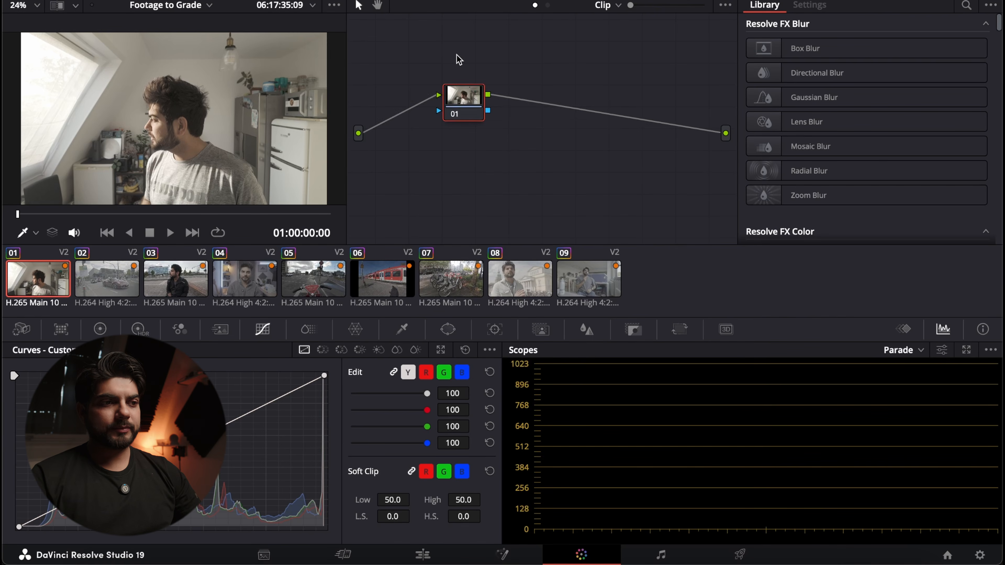
drag(467, 104, 532, 106)
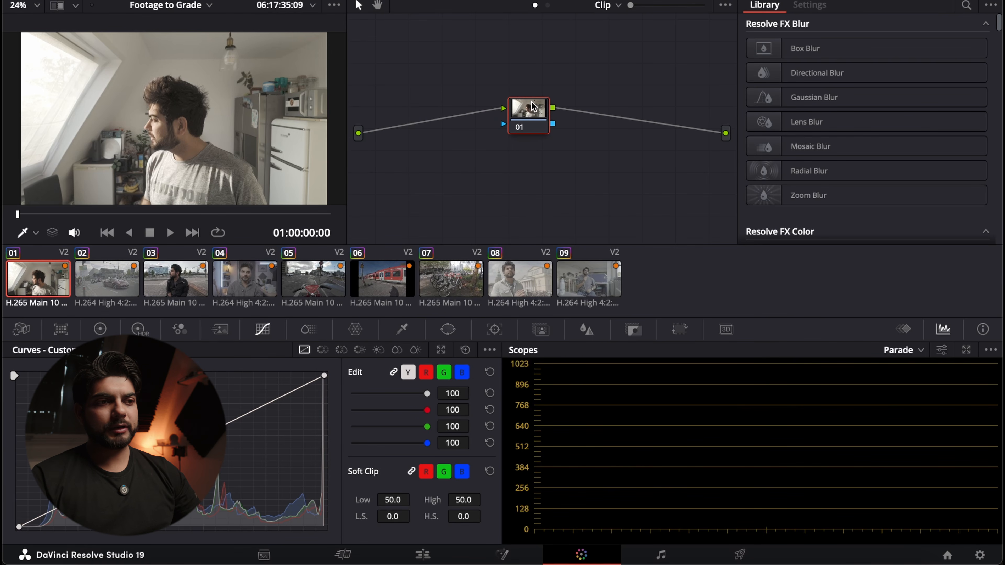
right_click(522, 62)
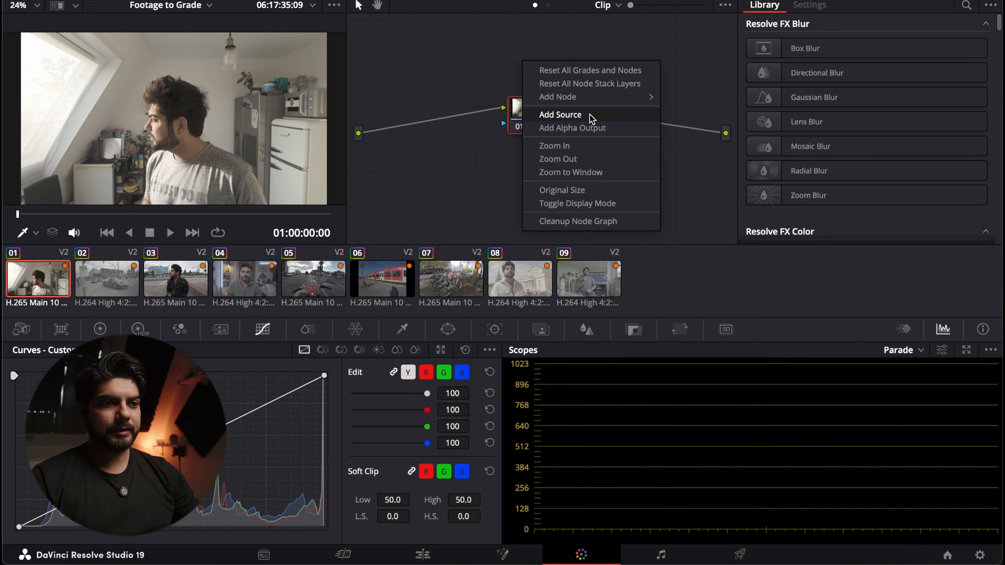
click(674, 67)
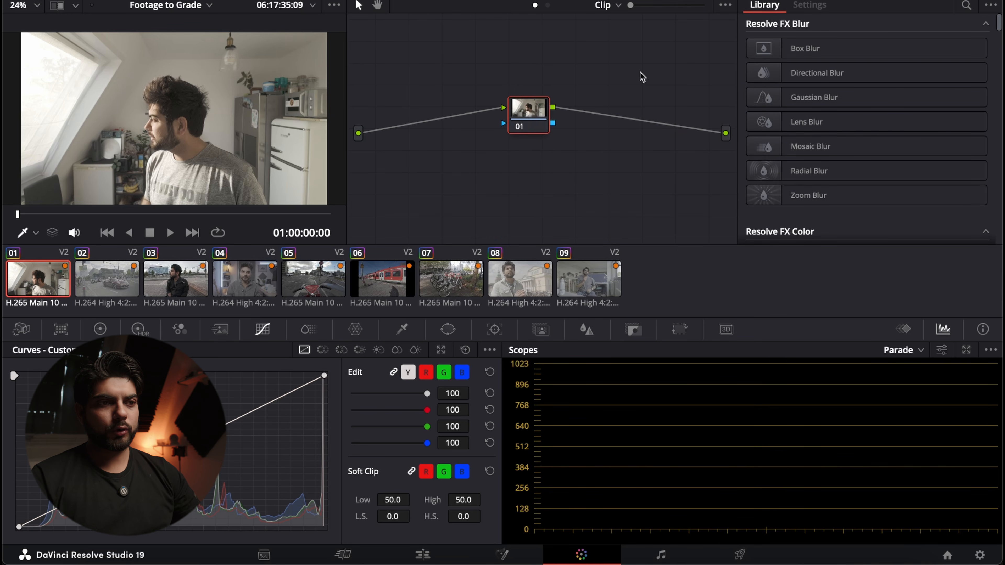
Search the effects library for "deha" and apply the Dehancer Pro effect to node 01
click(965, 5)
text(dehn)
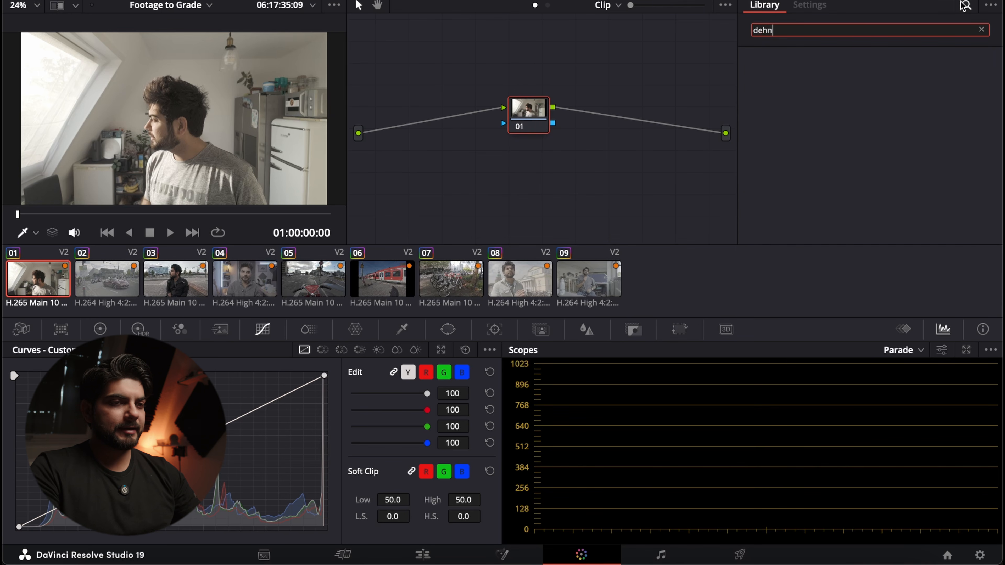
key(BackSpace)
text(a)
drag(819, 142, 528, 109)
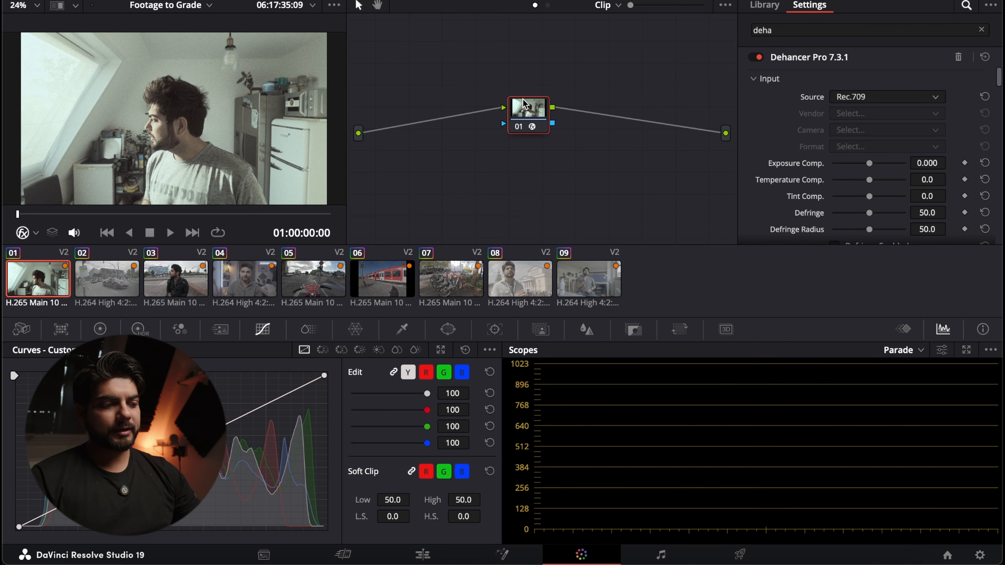
Enlarge the viewer and look through Dehancer Pro's Input, Film, Expand, Print and Film Grain settings
key(alt+f)
scroll(766, 81, down, 15)
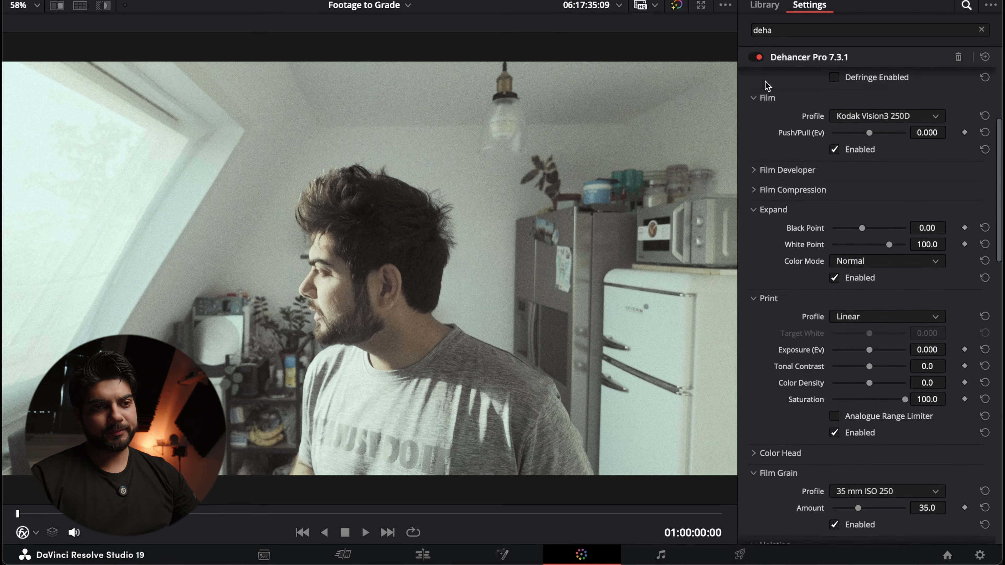
scroll(831, 237, up, 15)
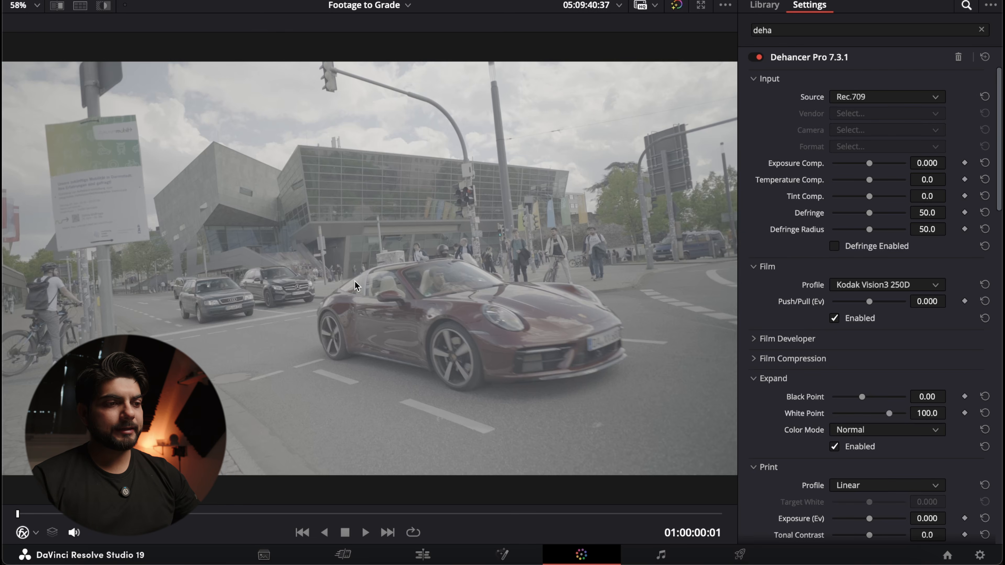
scroll(774, 81, down, 5)
scroll(773, 81, down, 10)
scroll(774, 81, up, 15)
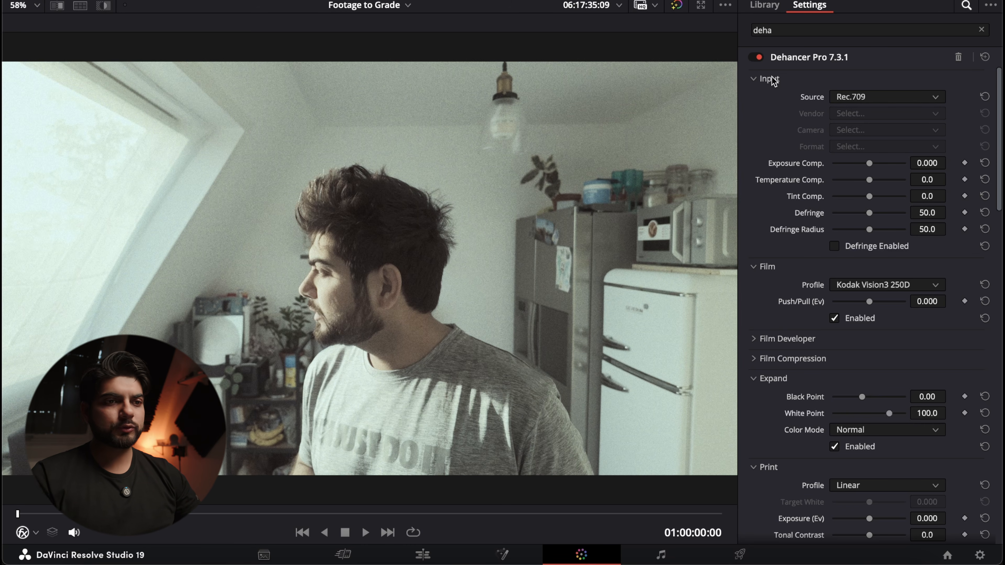
Collapse Dehancer Pro's setting groups and disable all of its tools from the Options group
click(772, 79)
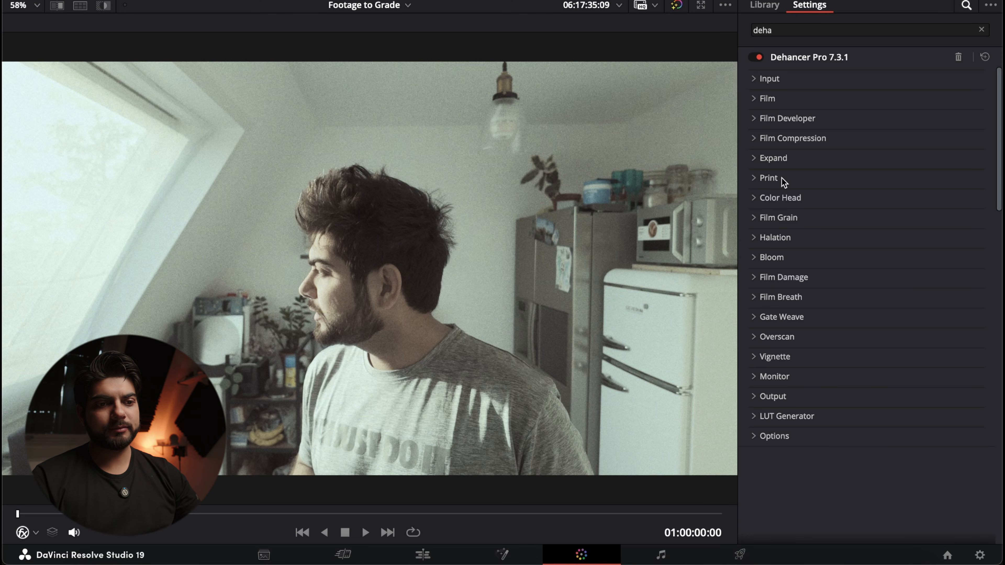
click(760, 439)
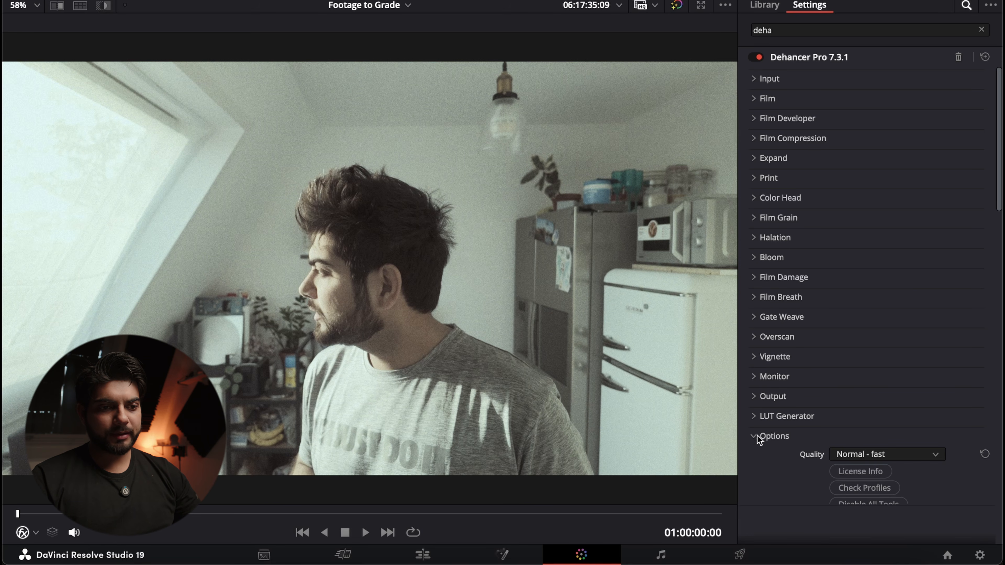
click(863, 505)
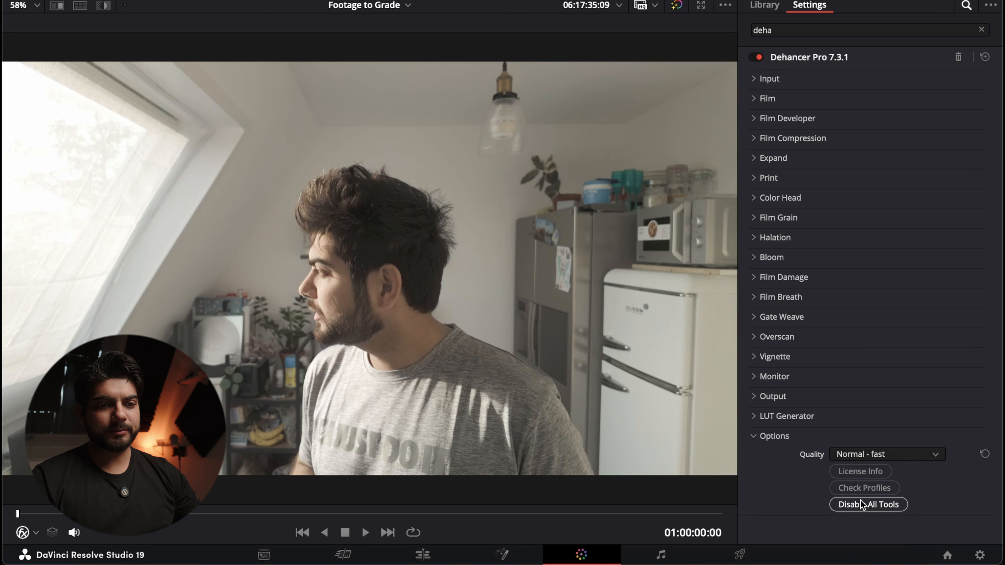
click(779, 436)
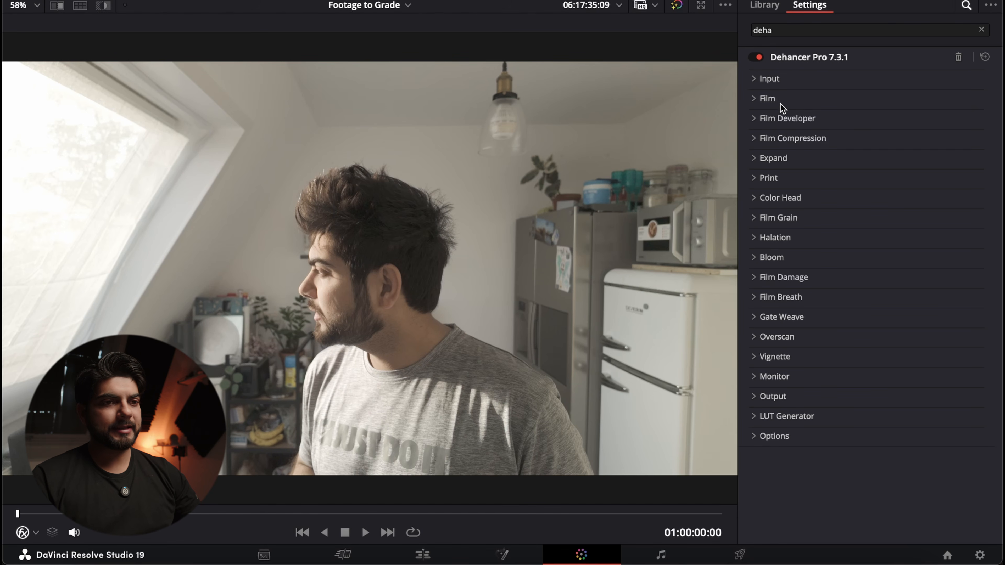
Expand the Input group and examine the available Source options without changing the selection
click(759, 76)
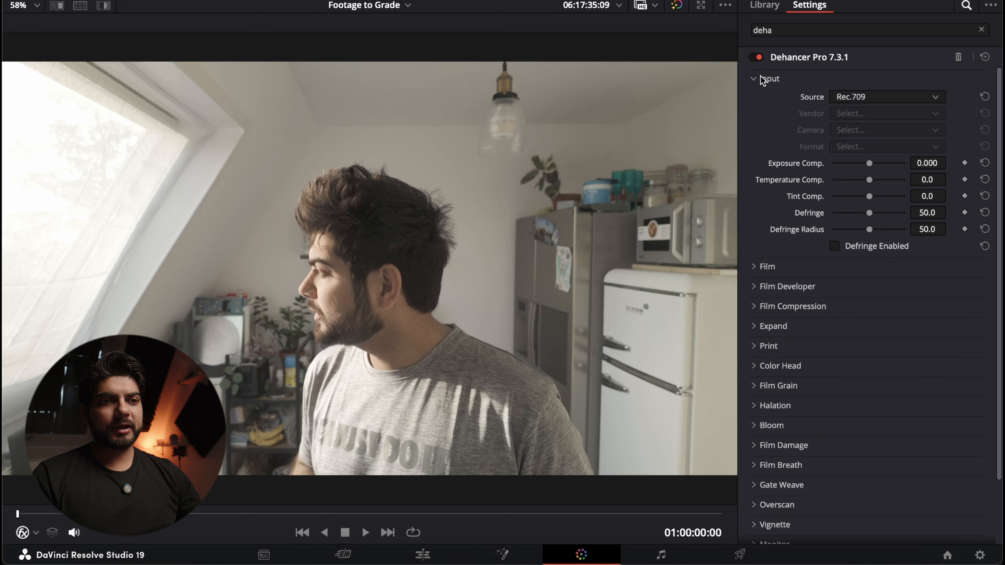
click(908, 91)
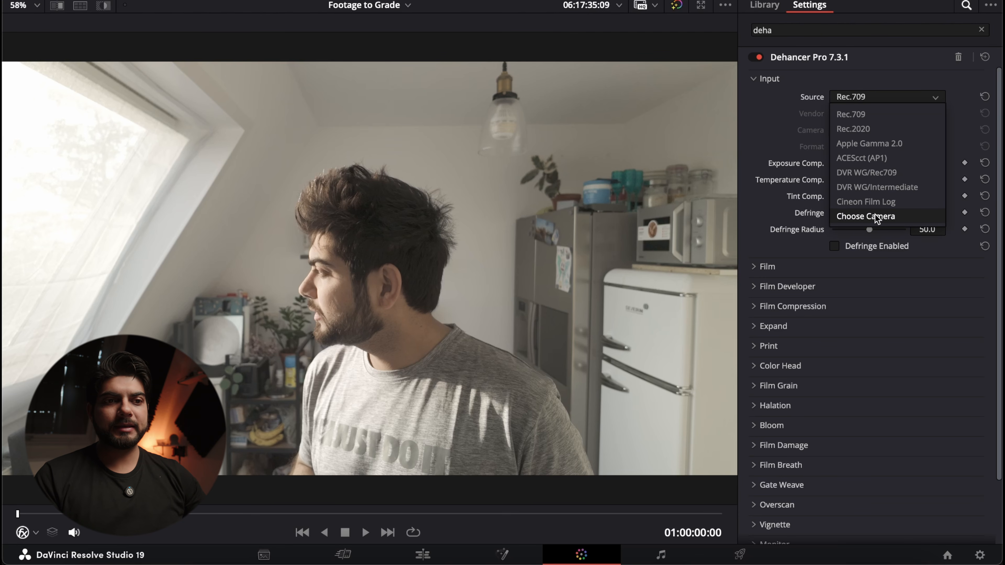
click(796, 134)
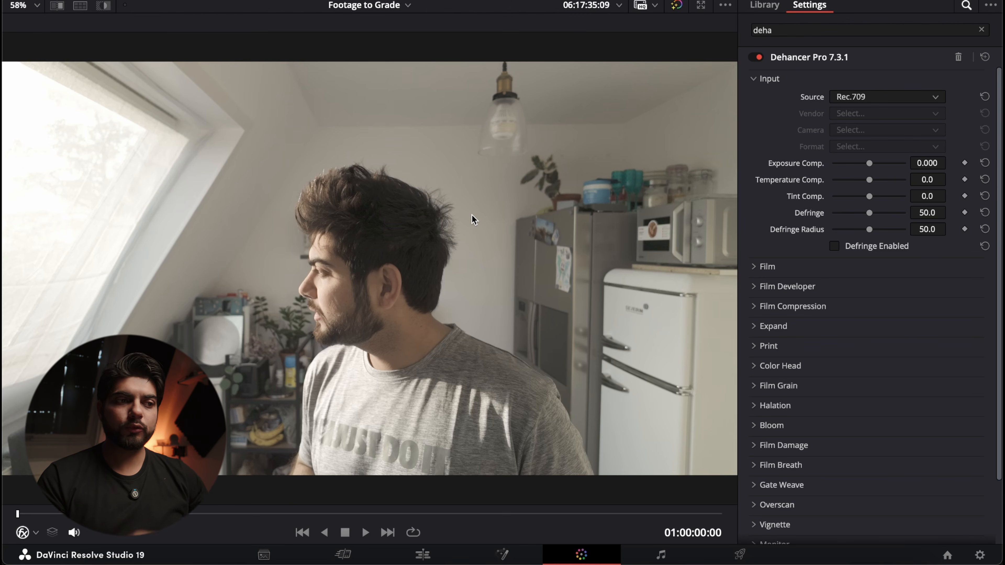
click(865, 102)
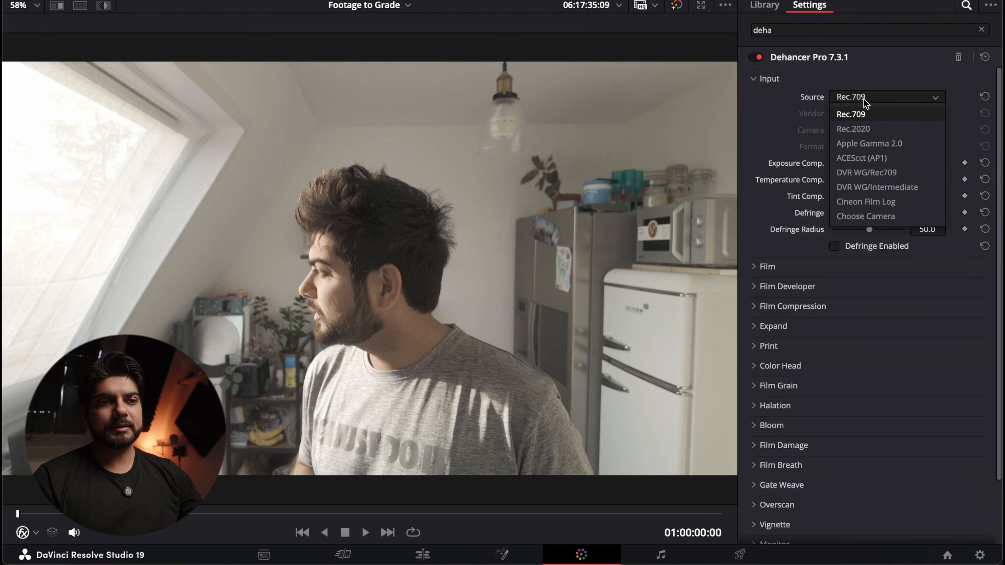
click(865, 102)
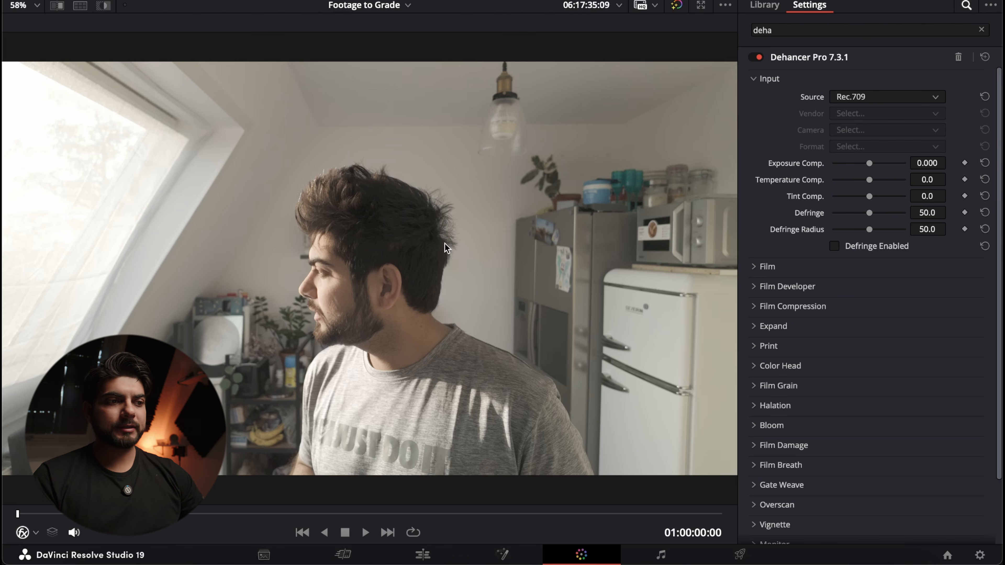
Set the input source to Choose Camera, with DJI as vendor and OSMO Pocket 3 as camera
click(894, 97)
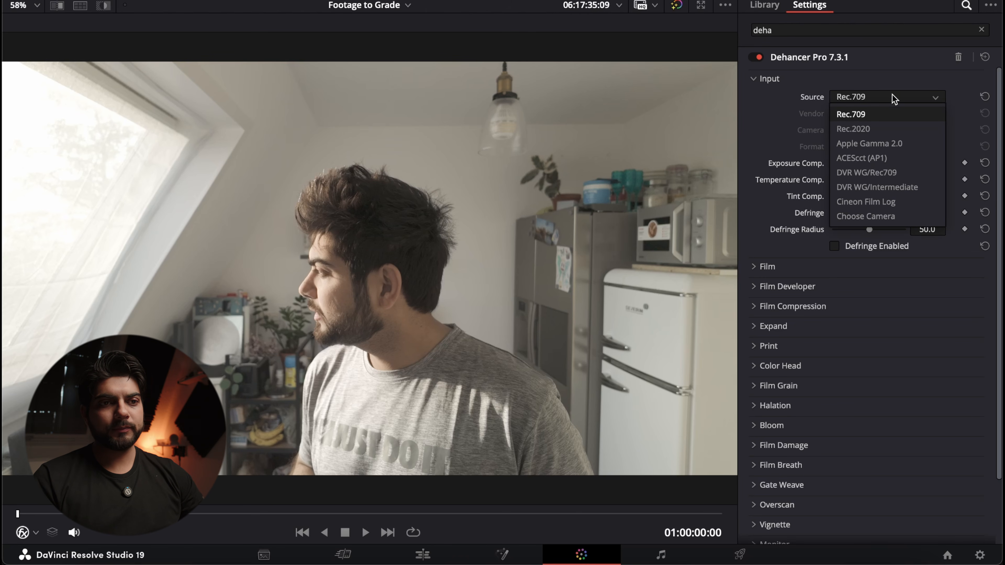
click(867, 216)
click(876, 115)
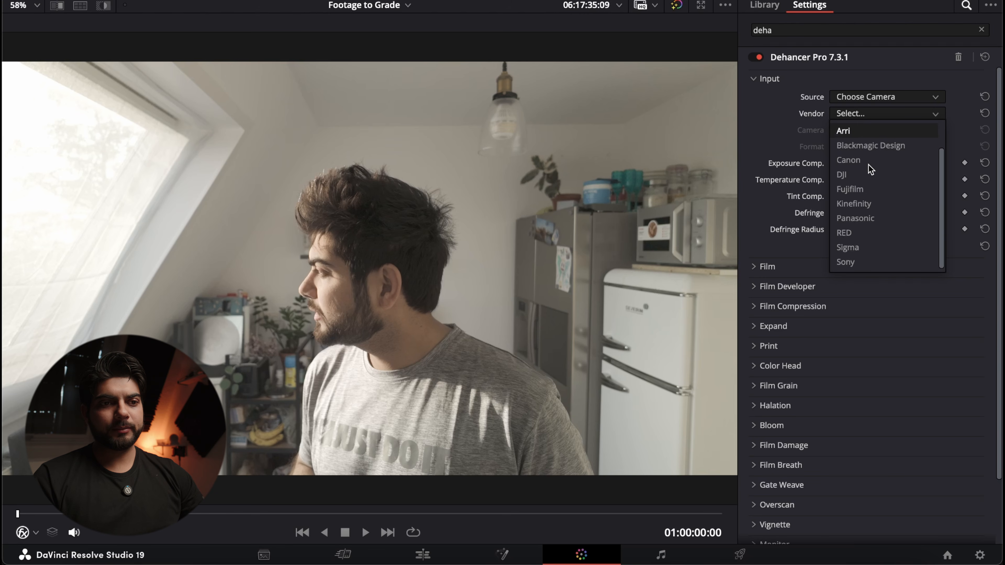
scroll(869, 169, up, 2)
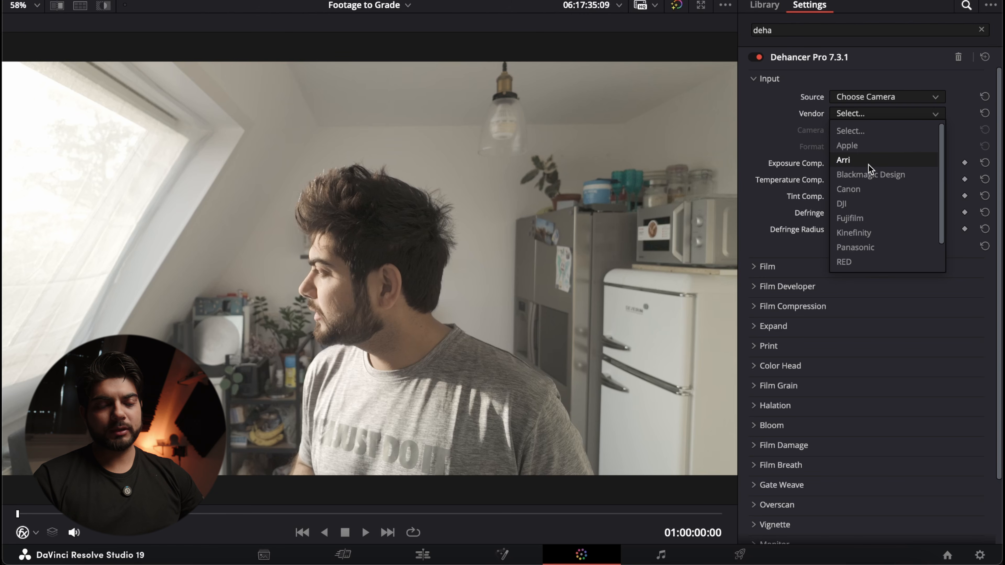
click(863, 203)
click(866, 132)
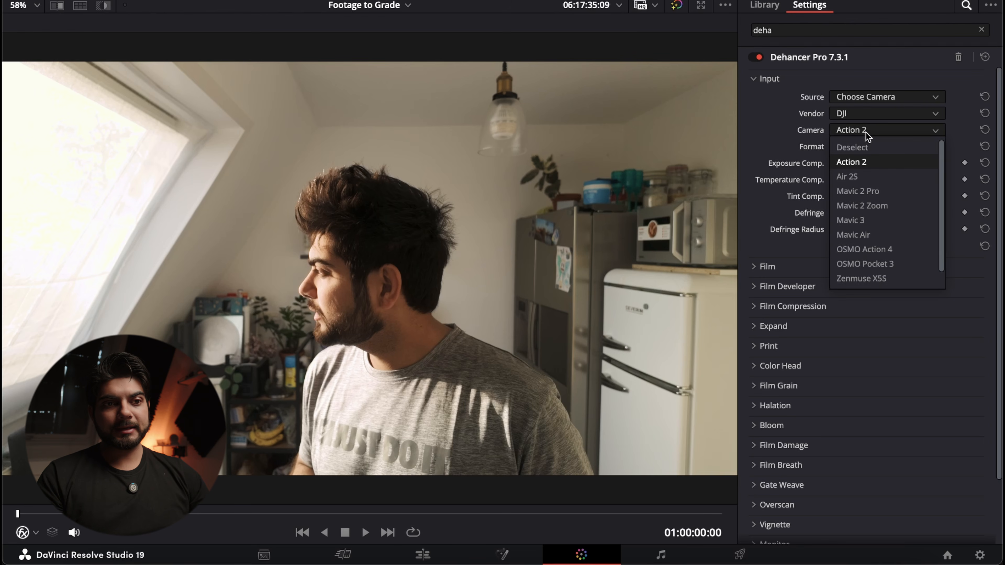
scroll(866, 176, down, 1)
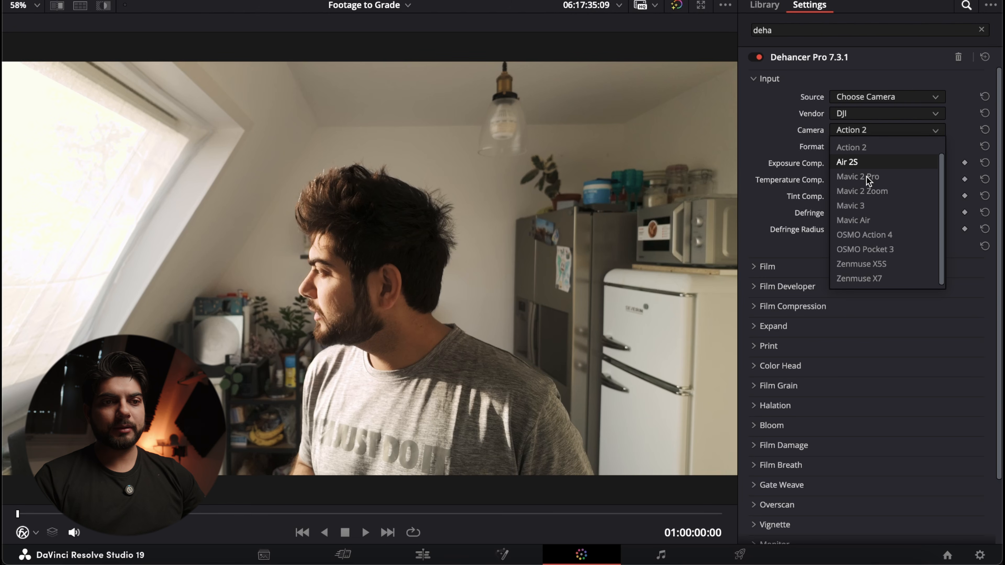
click(871, 249)
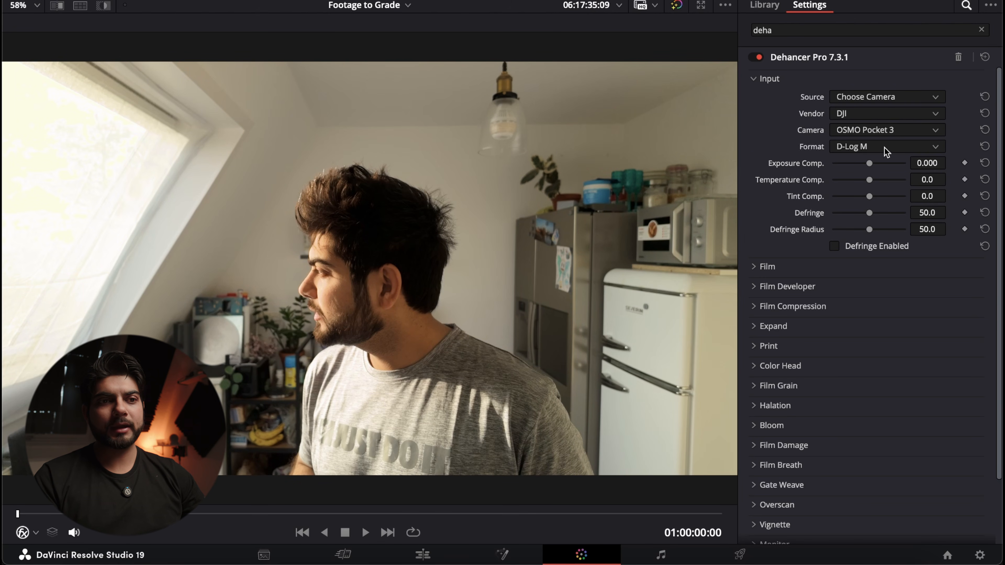
Compare the image with and without Dehancer Pro by switching the effect off and on twice
click(758, 59)
click(756, 59)
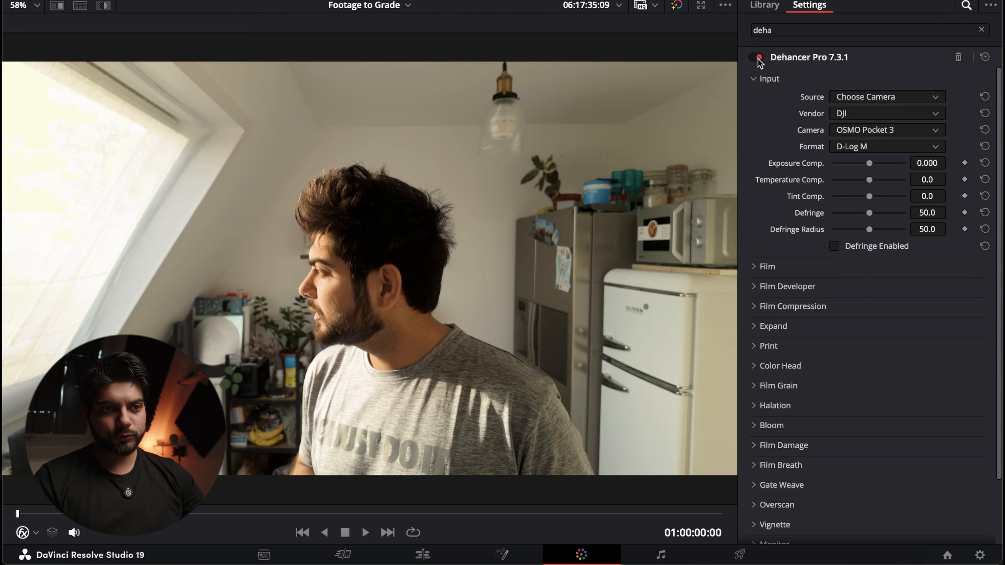
click(757, 58)
click(756, 59)
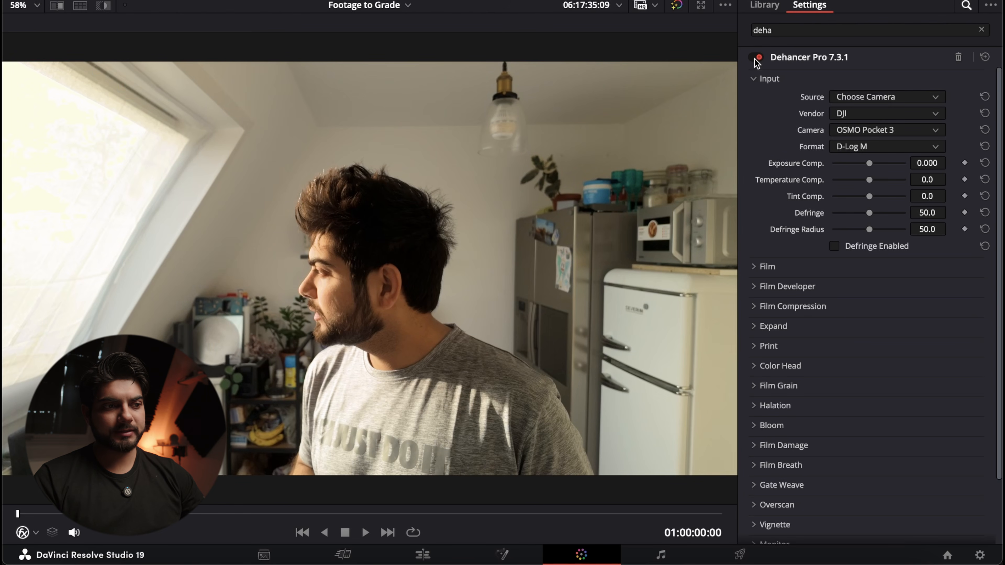
Lower the input exposure compensation to -0.357
click(869, 164)
drag(869, 164, 864, 165)
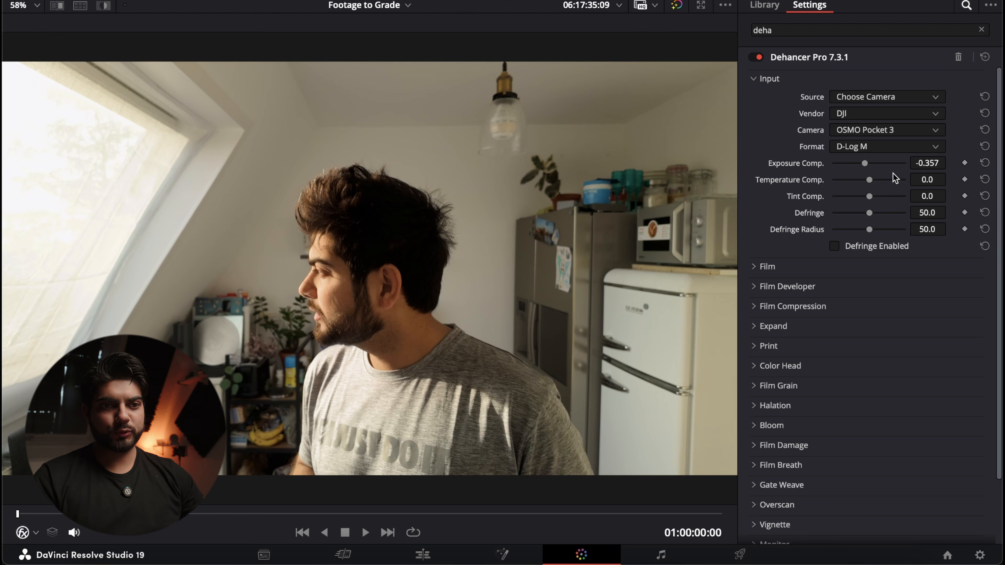
drag(870, 180, 867, 180)
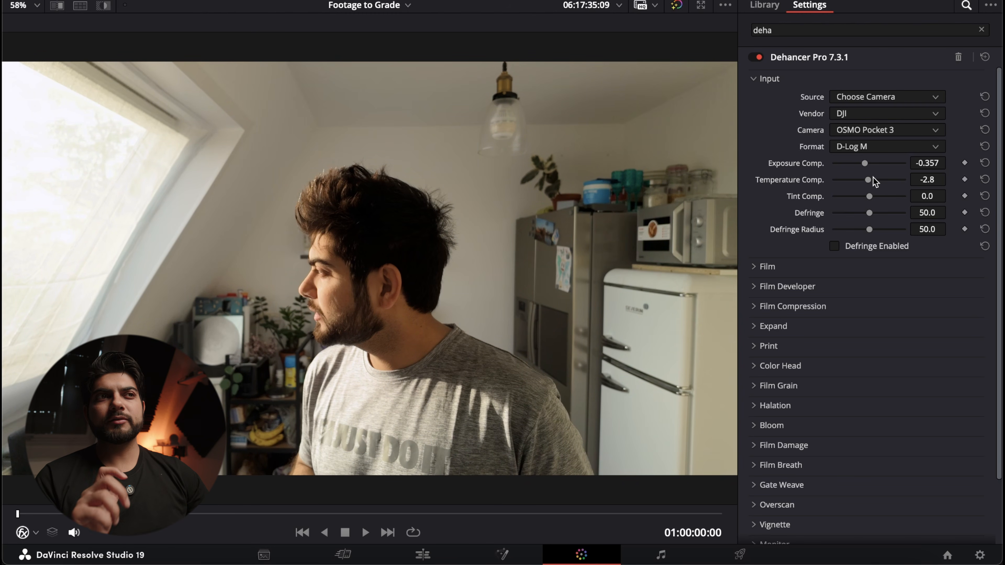
double_click(935, 179)
text(0)
key(Return)
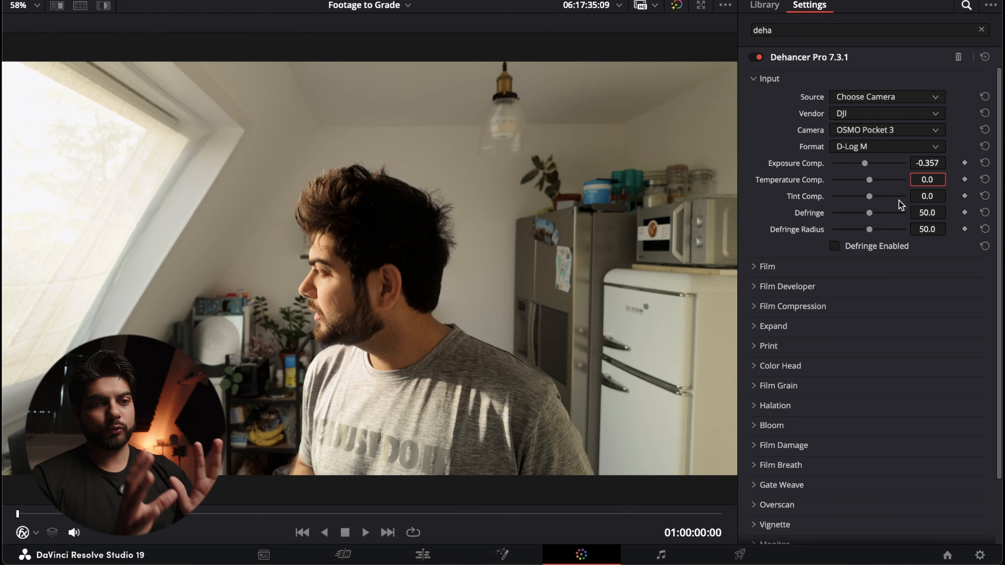
Warm the image with a temperature compensation of 15.6, then try a tint shift and reset it to 0
drag(869, 180, 876, 182)
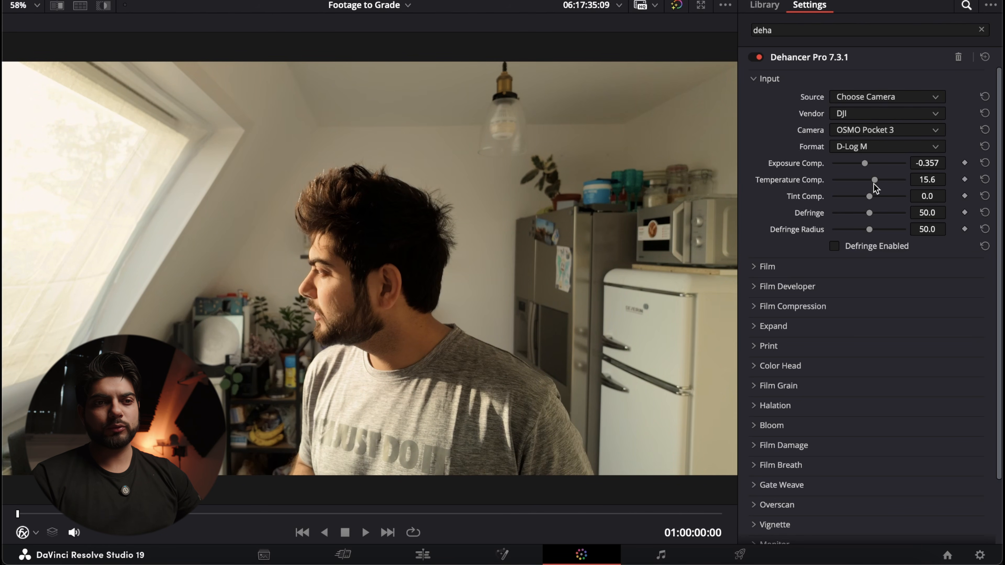
drag(871, 198, 873, 200)
double_click(872, 196)
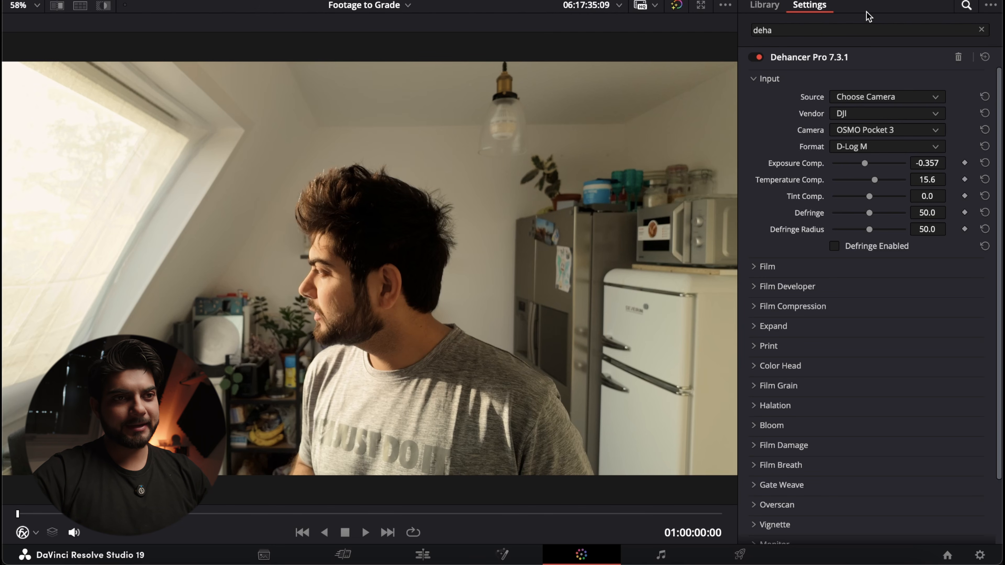
Open the scopes in a floating window, set them to Parade, and enlarge the viewer behind them
key(alt+f)
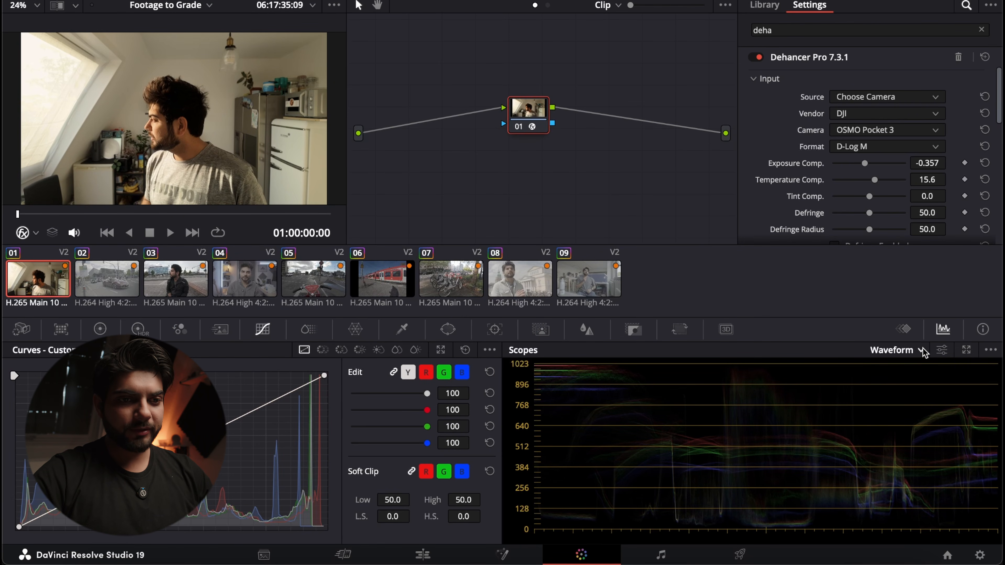
click(966, 350)
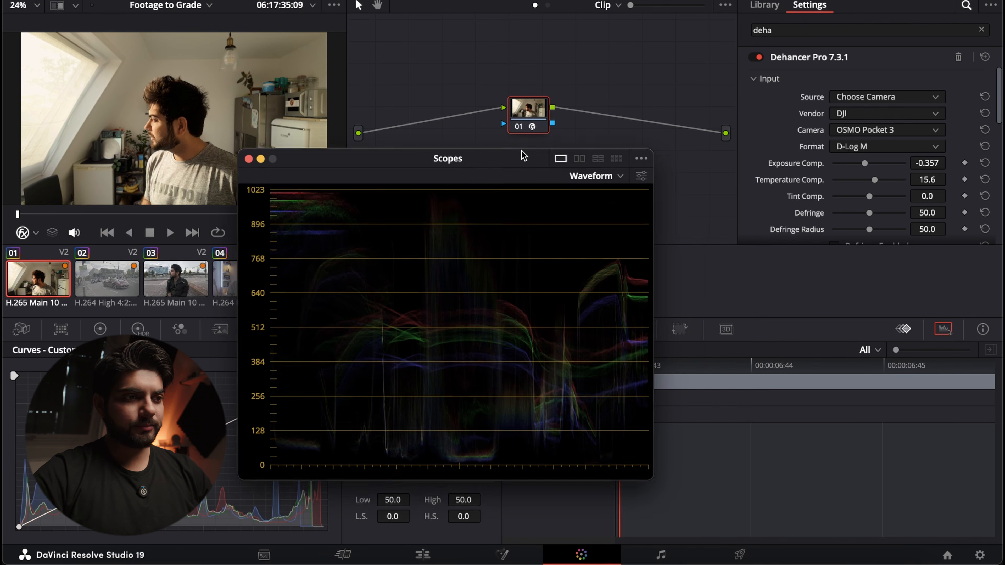
drag(524, 156, 548, 137)
click(616, 156)
click(616, 179)
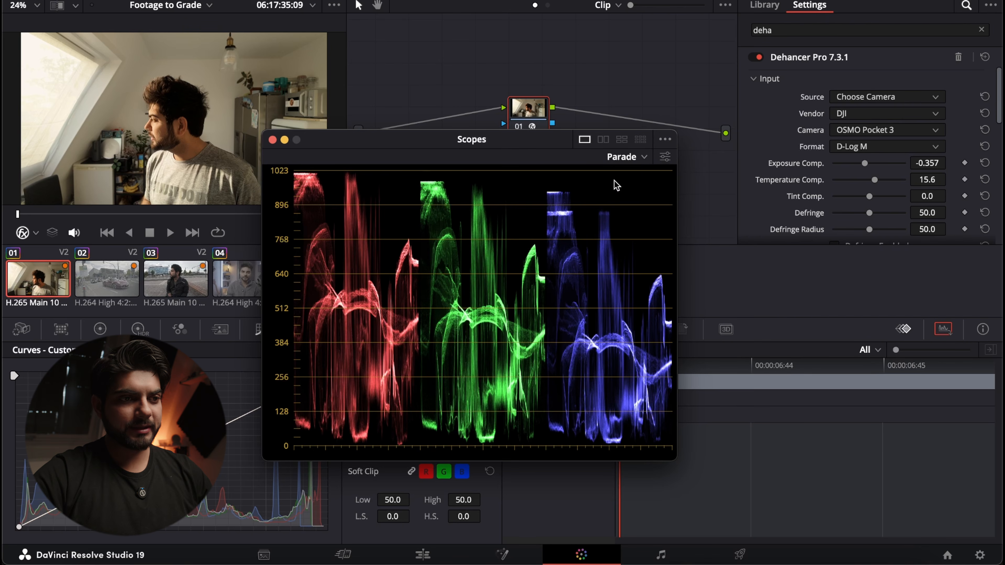
click(206, 118)
key(shift+f)
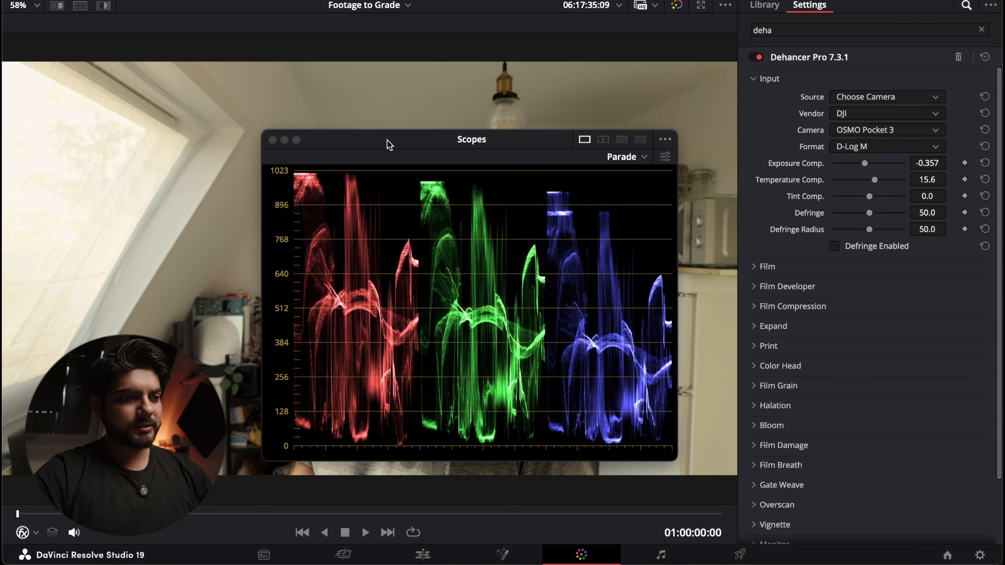
Shrink the floating scopes window and move it over the viewer's upper-right corner, clear of the subject's face
drag(427, 134, 275, 127)
drag(524, 451, 525, 240)
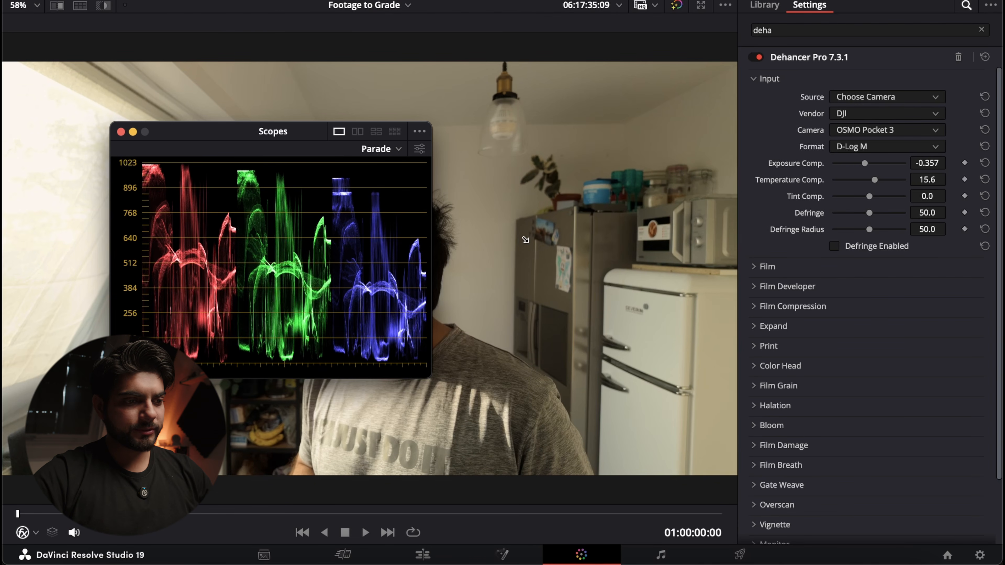
drag(314, 133, 633, 0)
click(617, 1)
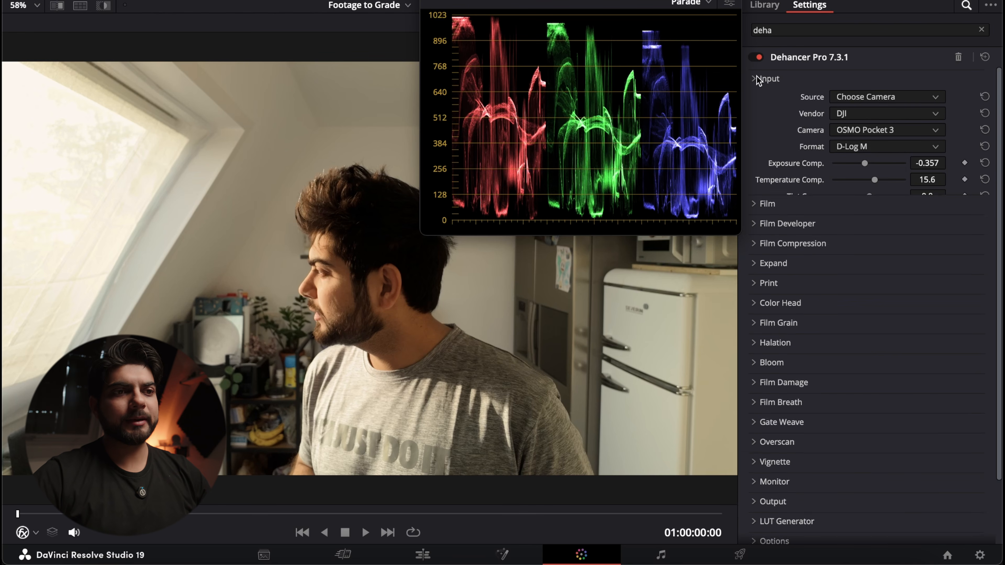
Browse the film profiles in the Film section and enable the film emulation with Kodak Vision3 250D
click(770, 79)
click(757, 100)
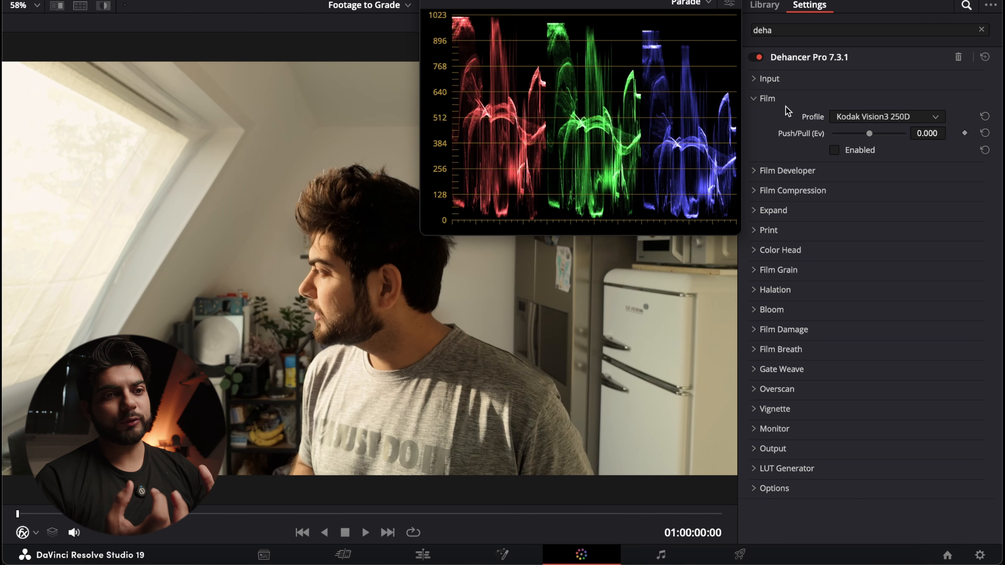
click(858, 112)
scroll(869, 159, down, 3)
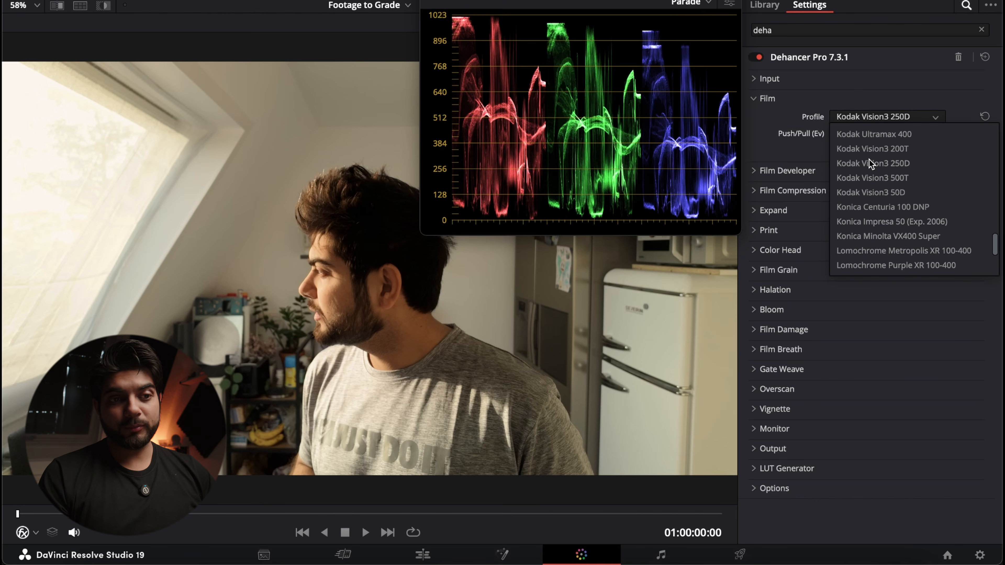
scroll(869, 160, up, 5)
scroll(869, 159, down, 1)
click(839, 151)
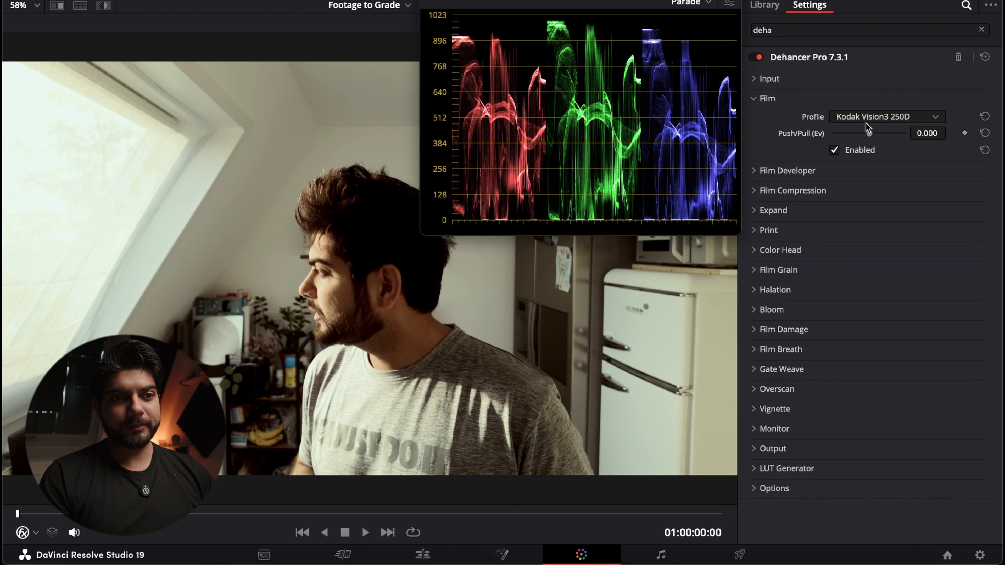
Try the film profiles Adox Color Implosion 100 and Agfa Agfacolor 100 on the clip
click(863, 114)
scroll(902, 143, down, 3)
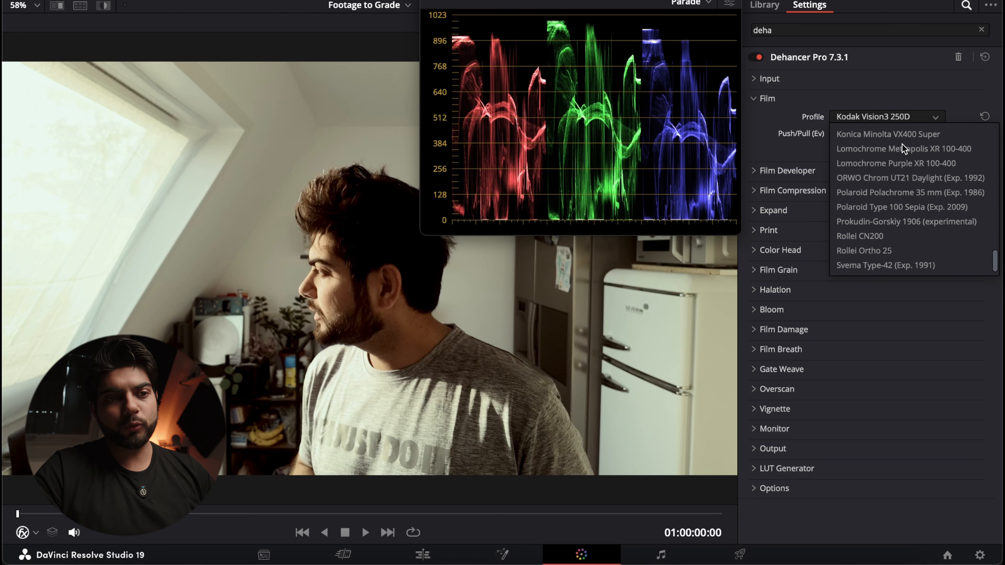
scroll(902, 144, up, 10)
click(884, 134)
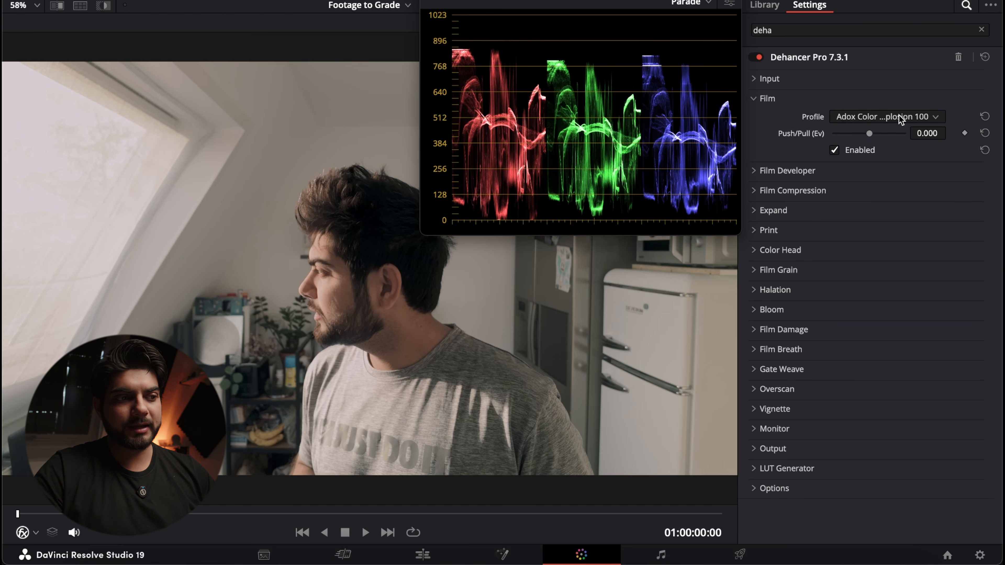
click(899, 115)
click(896, 148)
click(887, 113)
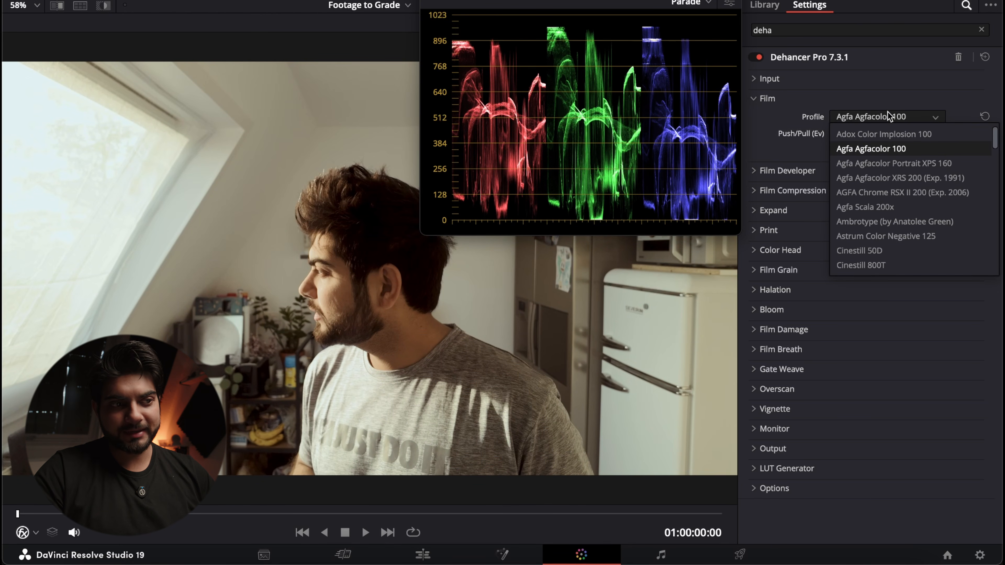
click(891, 148)
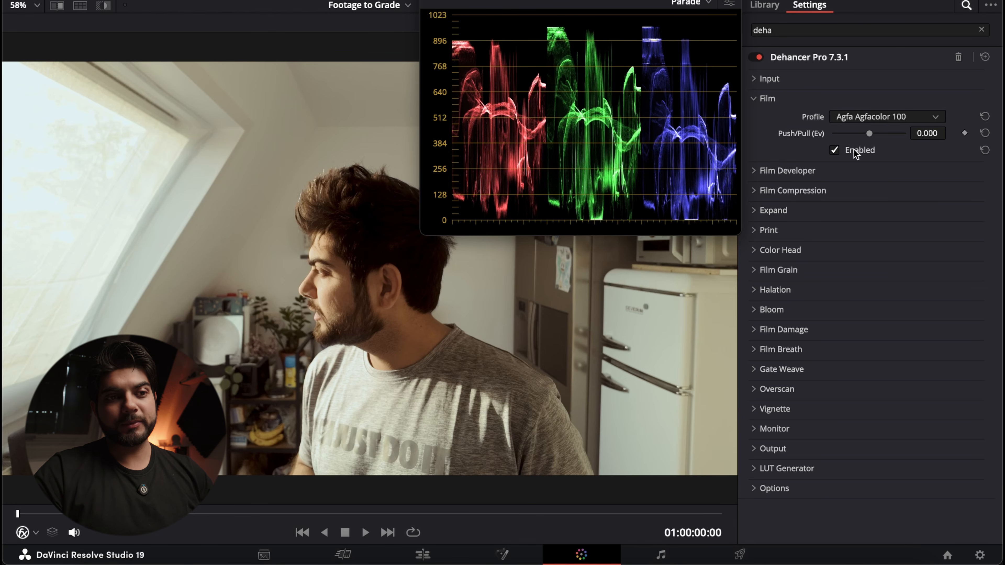
Set the film profile to AGFA Chrome RSX II 200 (Exp. 2006)
click(861, 116)
click(870, 188)
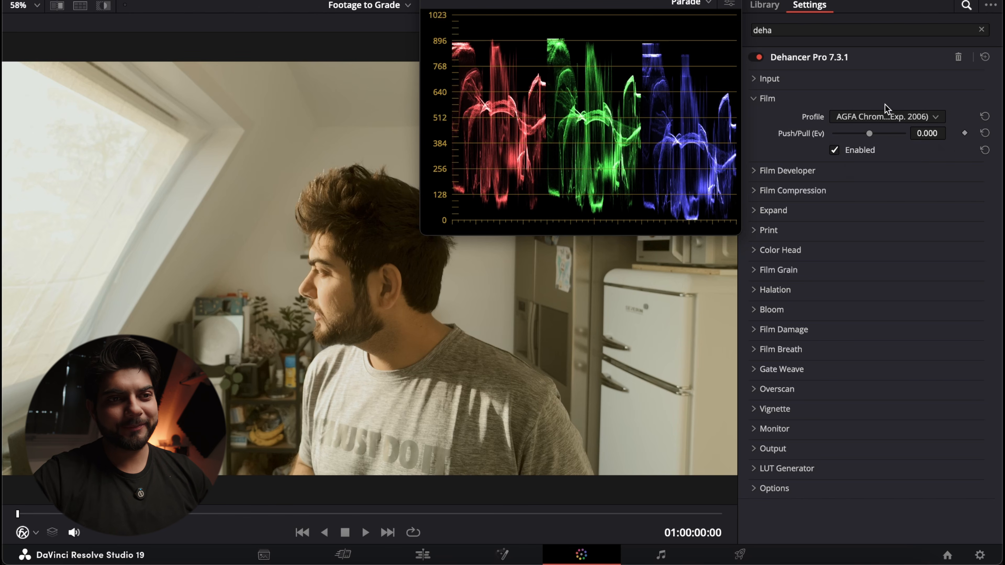
click(885, 116)
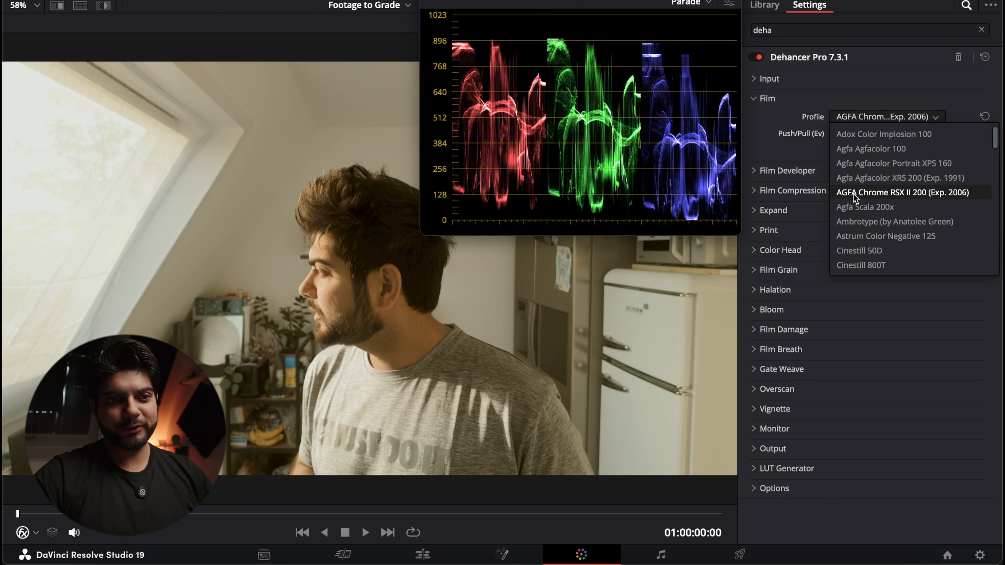
click(851, 91)
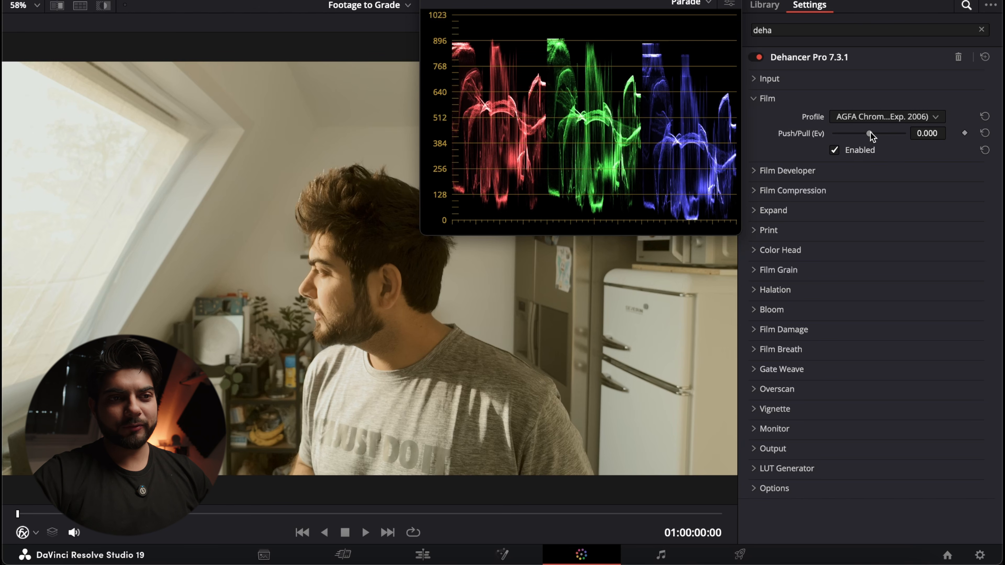
Set the film push/pull to -0.348 and compare the image with the film emulation off and on
drag(871, 133, 863, 134)
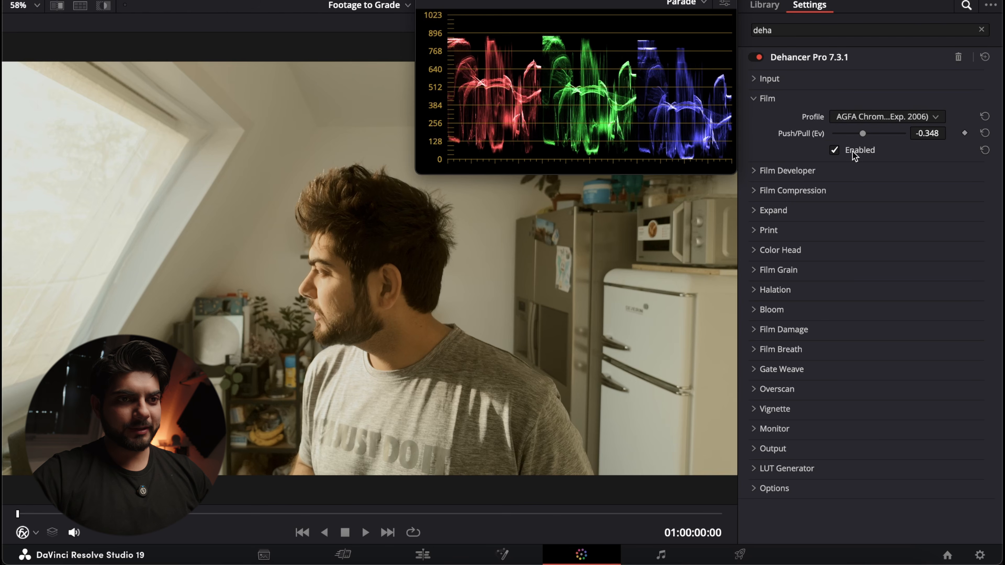
click(854, 155)
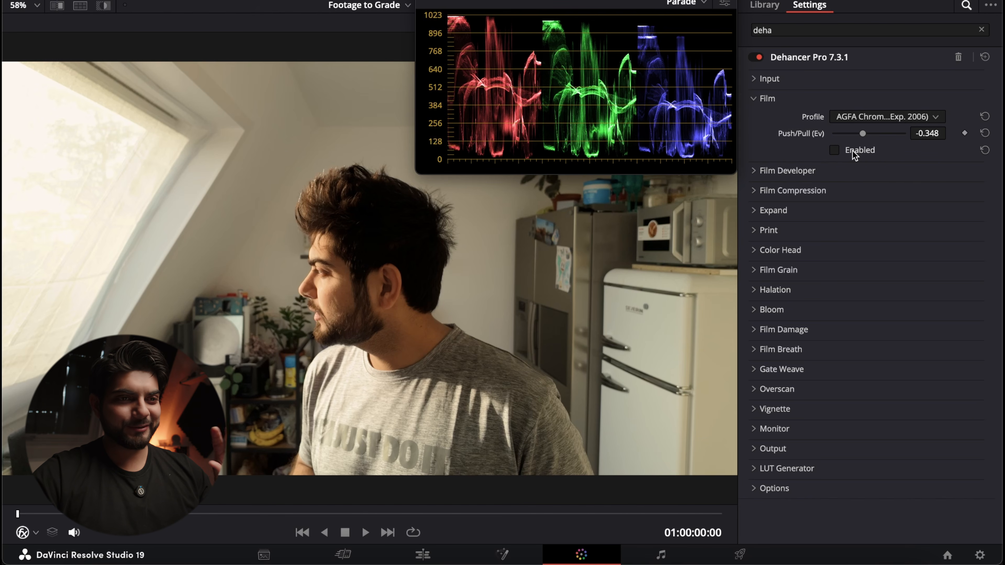
click(854, 156)
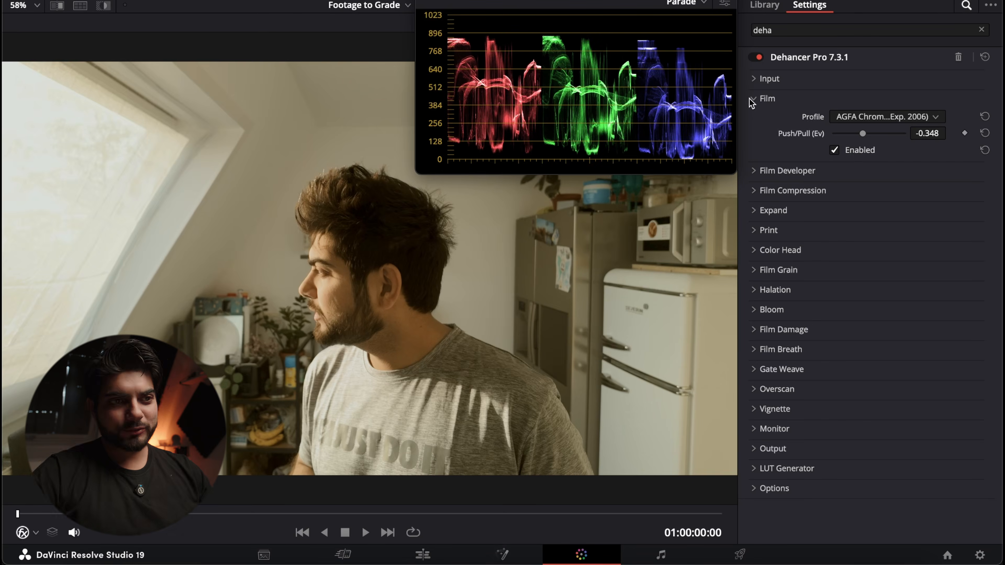
Enable Film Developer with contrast boost 22.9, gamma correction -8.7, color separation 31.2 and color boost 15.6, and compare it off and on
click(752, 98)
click(754, 119)
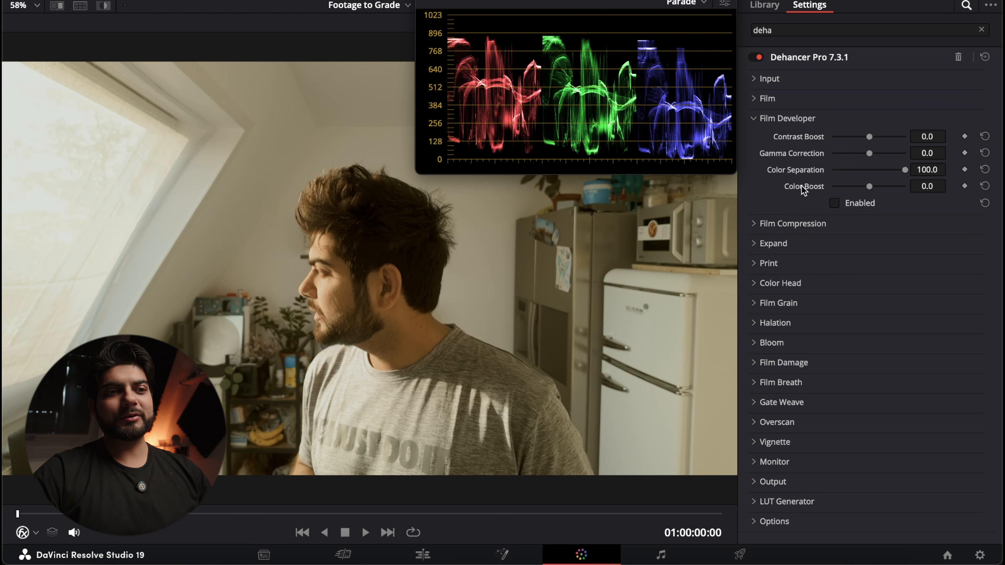
click(835, 203)
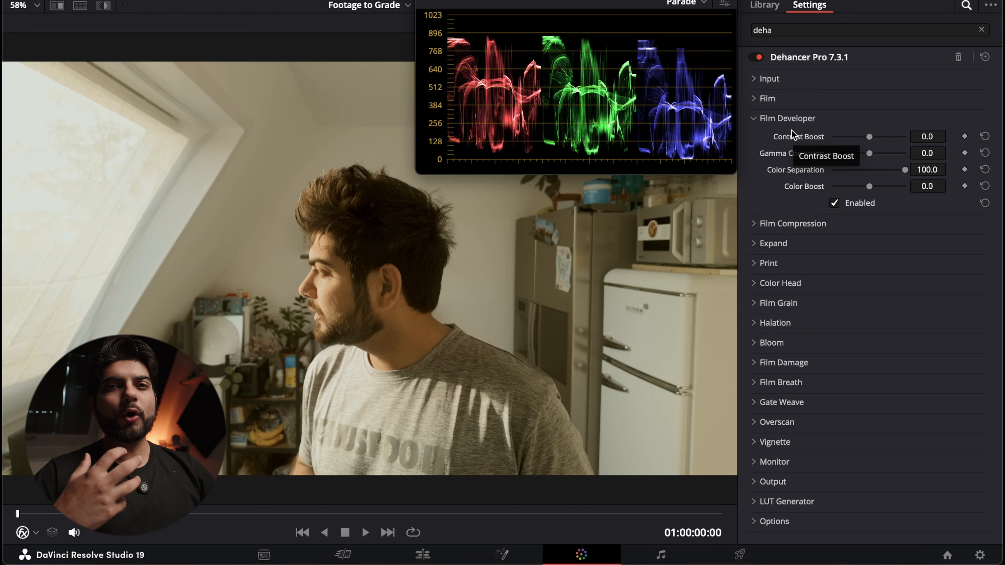
drag(869, 137, 862, 155)
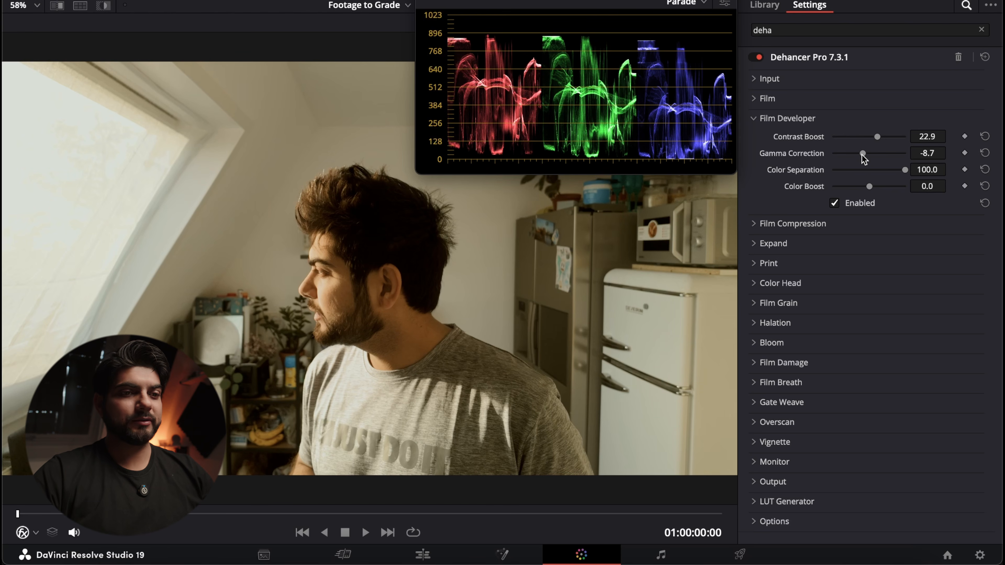
mouse_move(870, 186)
mouse_down()
mouse_move(884, 190)
mouse_move(832, 165)
mouse_move(939, 155)
mouse_move(830, 164)
mouse_move(949, 170)
mouse_move(848, 177)
mouse_move(858, 177)
mouse_up()
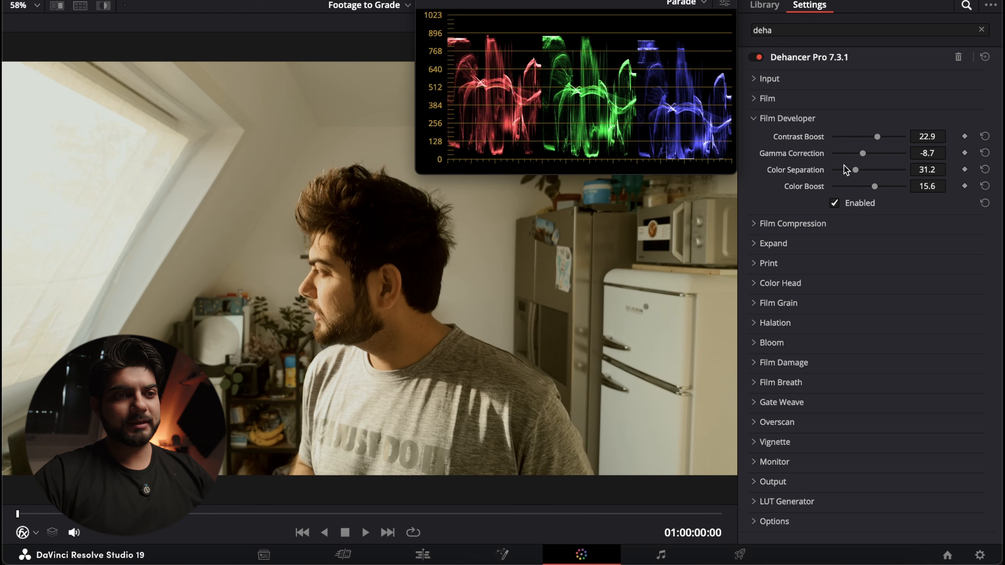
click(835, 202)
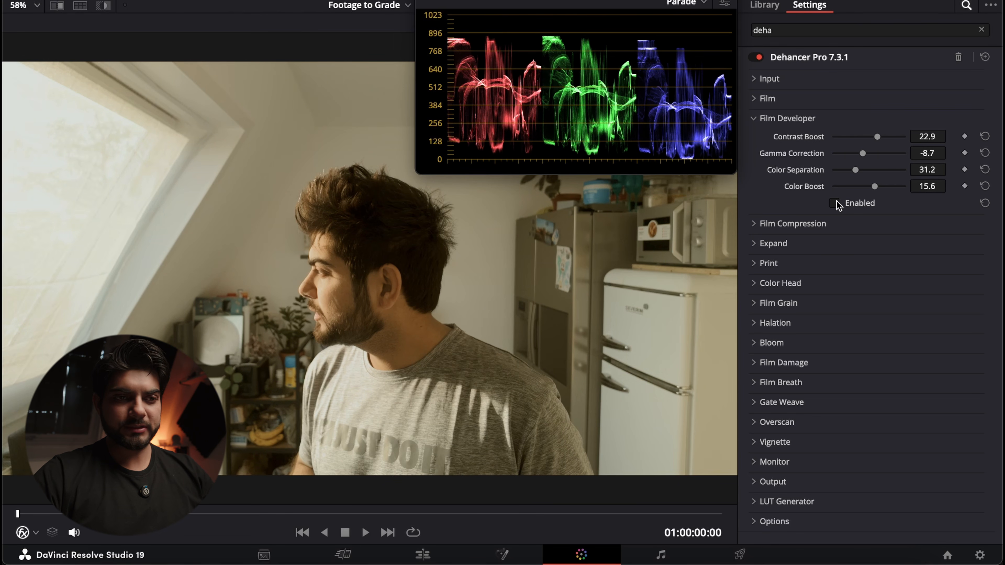
click(836, 203)
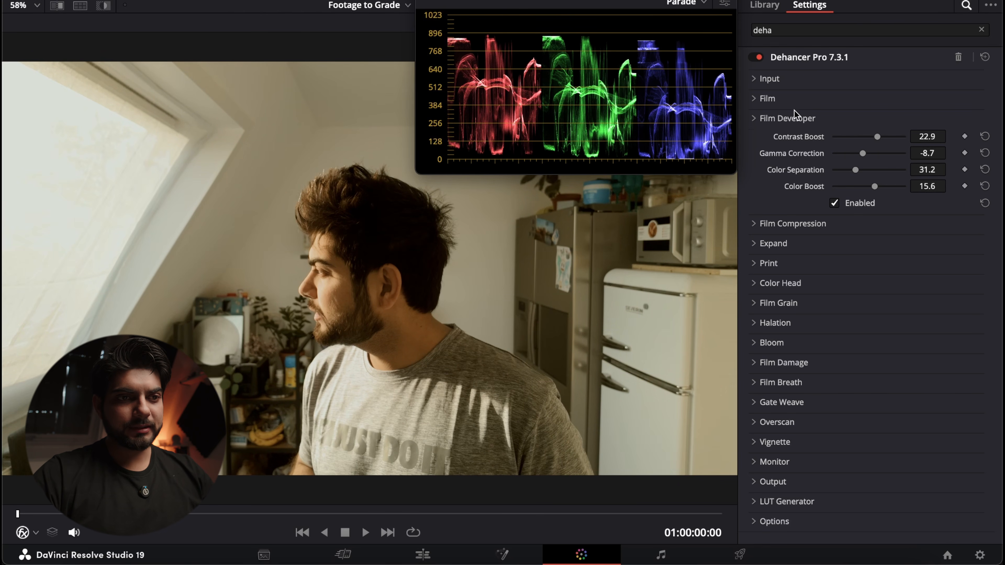
Enable Film Compression with a raised impact, and adjust the black and white points of Expand
click(794, 118)
click(803, 138)
click(835, 223)
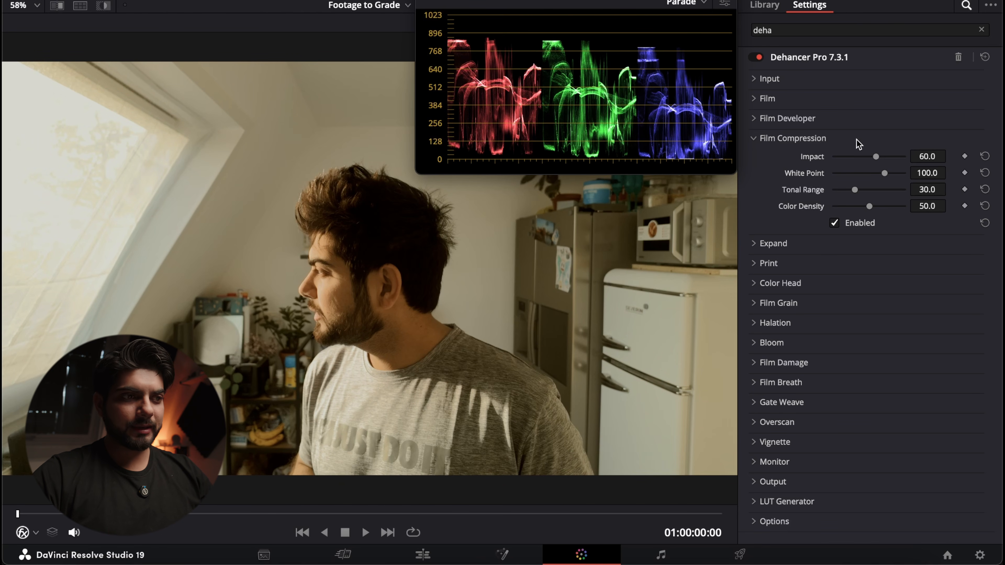
click(835, 223)
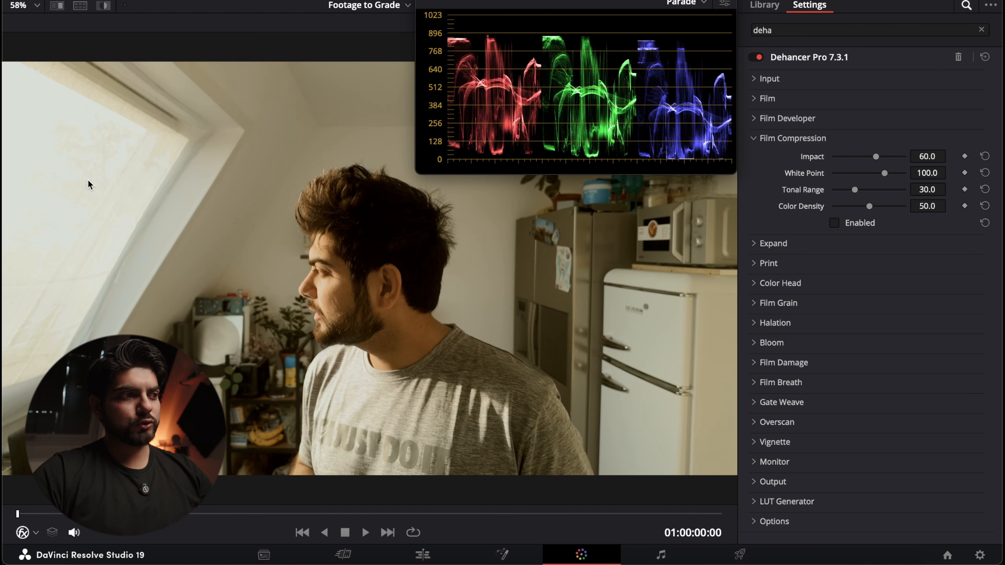
click(835, 223)
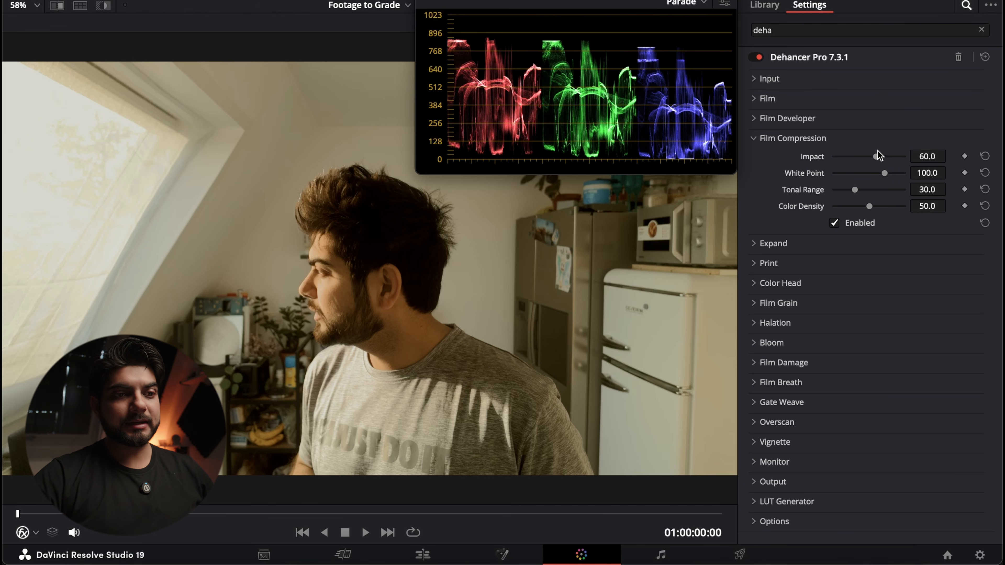
mouse_move(878, 154)
mouse_down()
mouse_move(945, 171)
mouse_move(798, 164)
mouse_move(890, 157)
mouse_up()
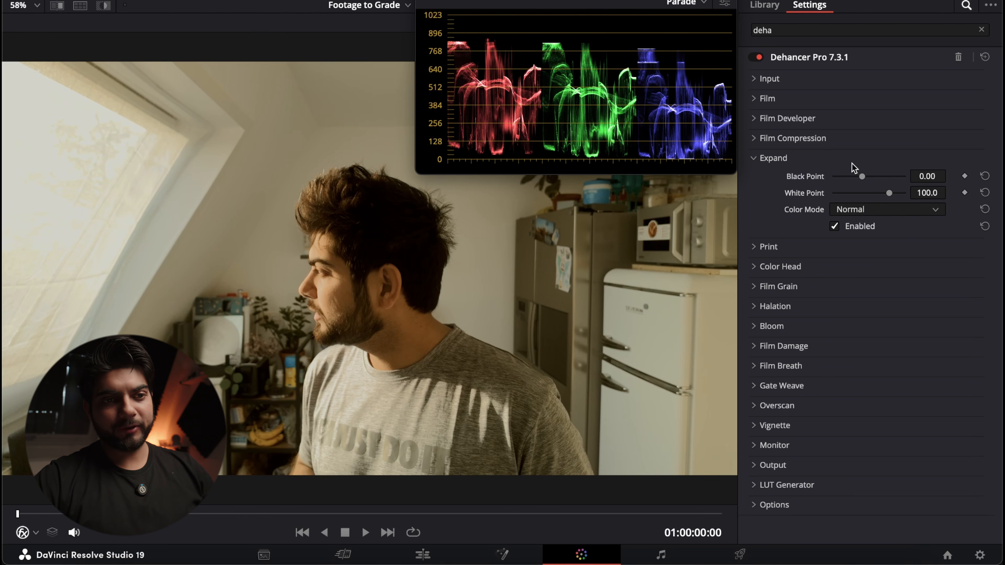
drag(861, 176, 899, 195)
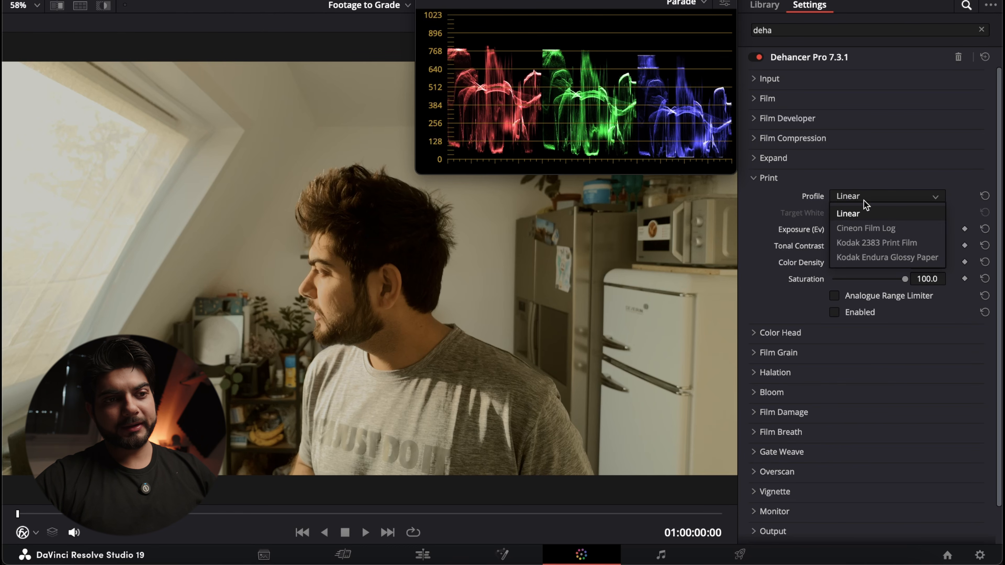
Choose the Kodak 2383 Print Film profile in the Print section and enable the print emulation
click(863, 201)
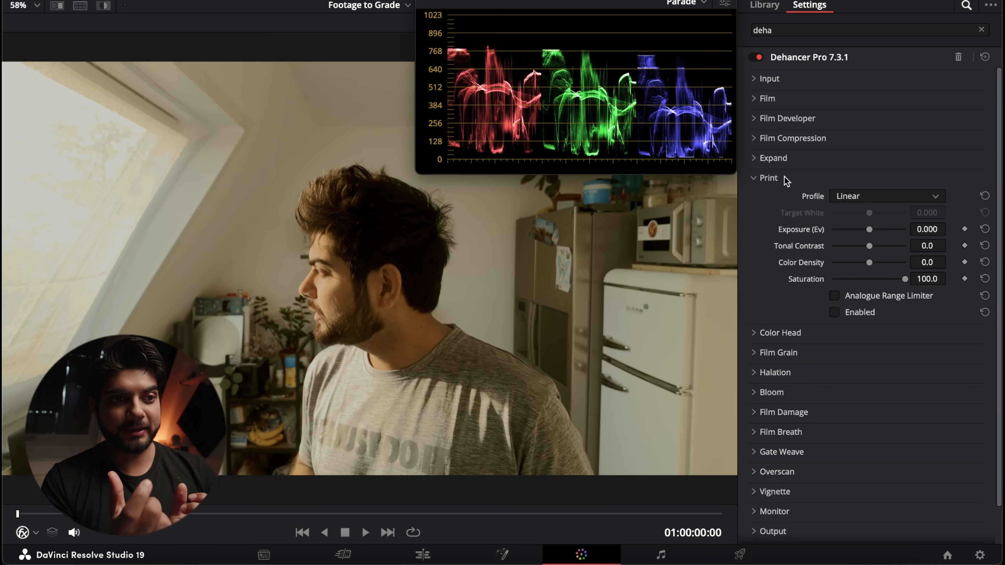
click(865, 198)
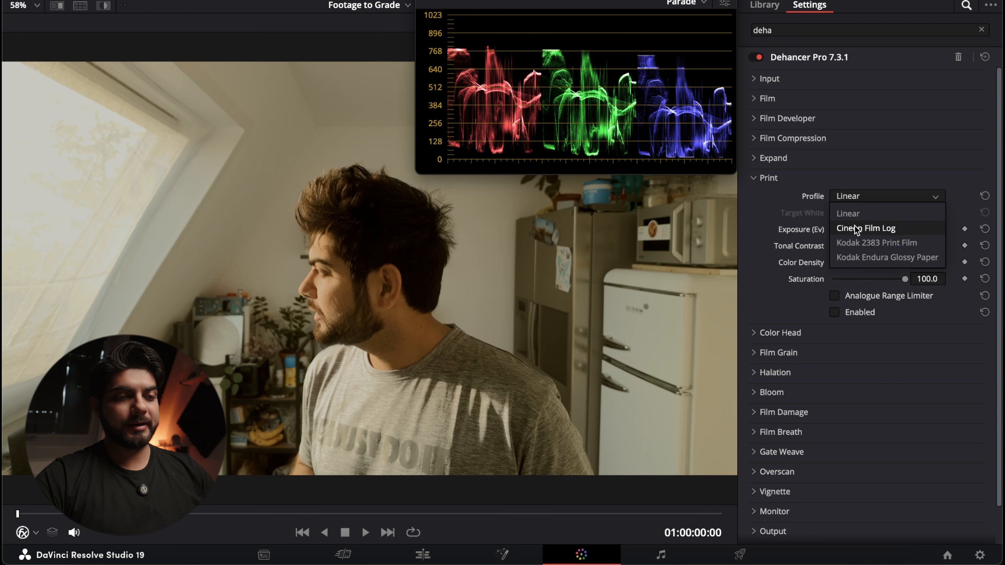
click(872, 242)
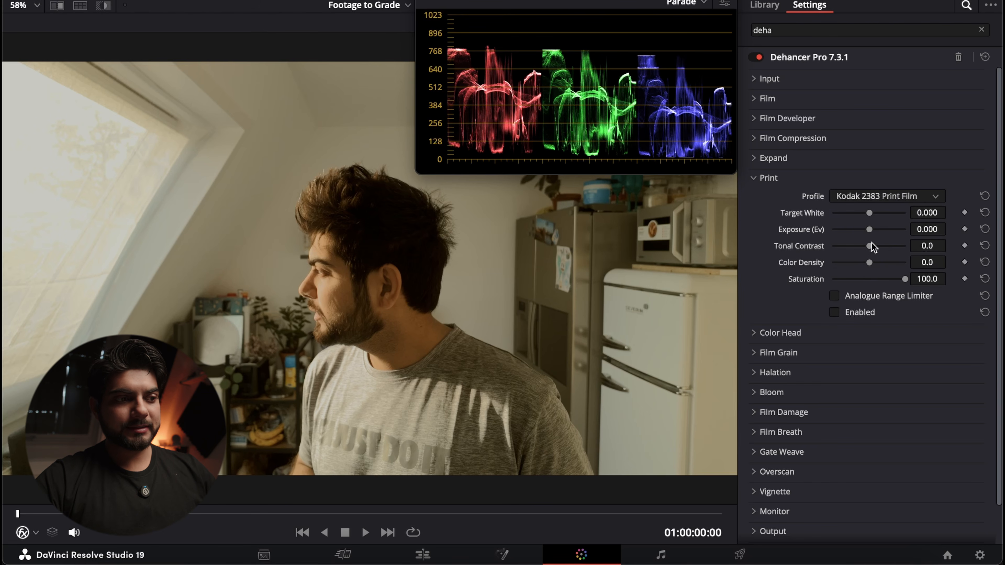
click(835, 312)
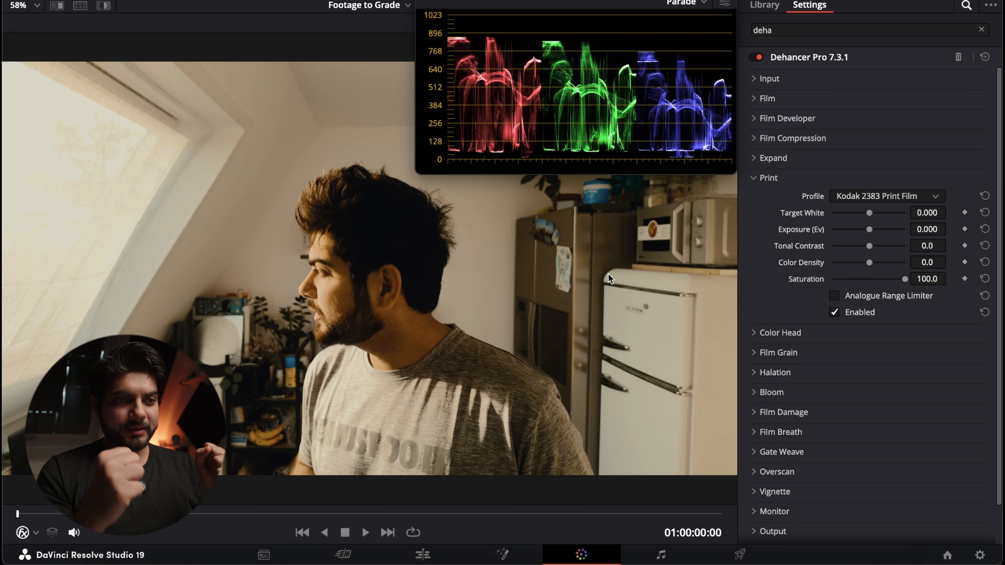
Set the print's target white to -0.900, exposure to -0.468, tonal contrast to -11.4 and color density to -4.6, and try the Analogue Range Limiter
drag(870, 246, 852, 224)
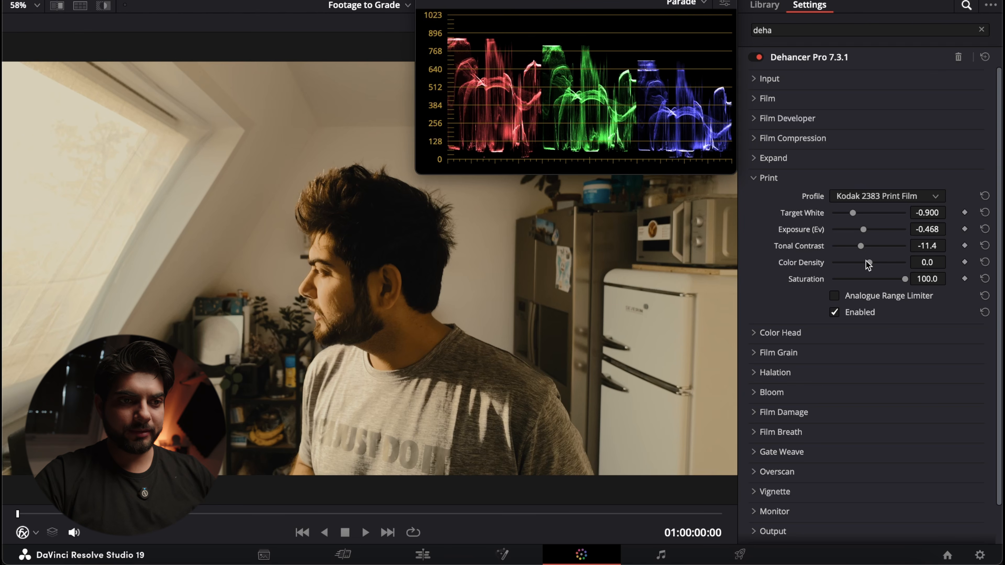
mouse_move(866, 260)
mouse_down()
mouse_move(899, 263)
mouse_move(851, 265)
mouse_move(867, 267)
mouse_up()
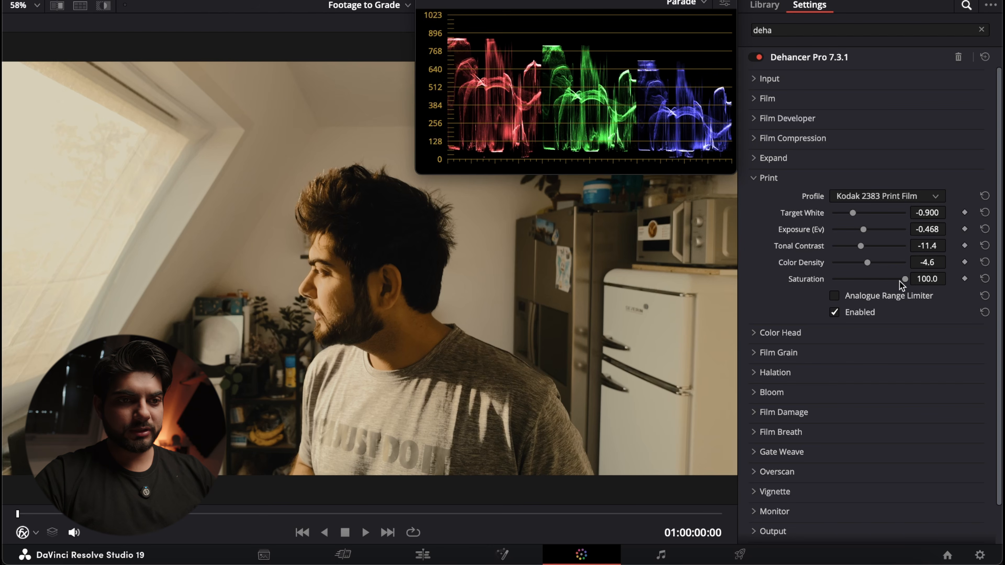
click(834, 297)
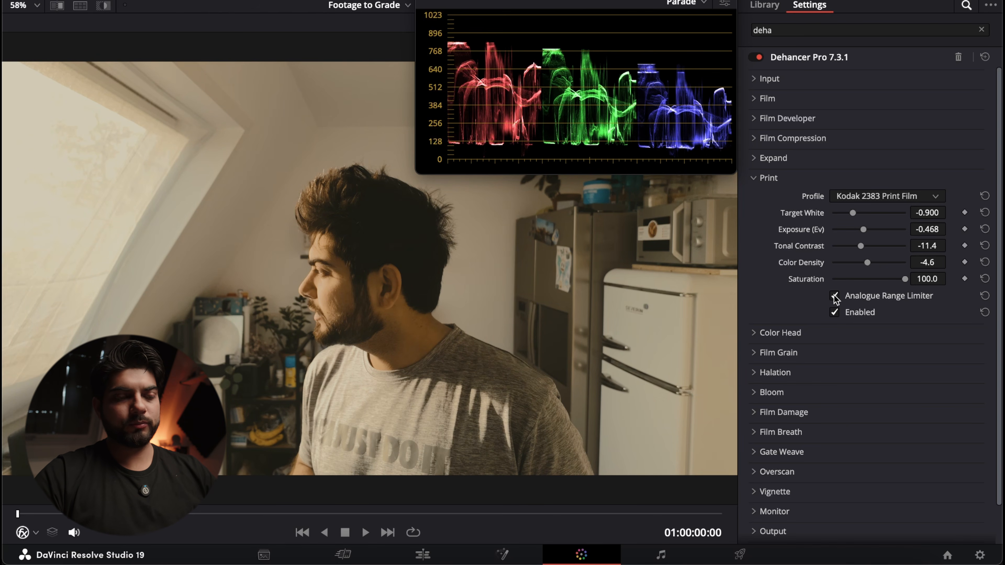
click(834, 297)
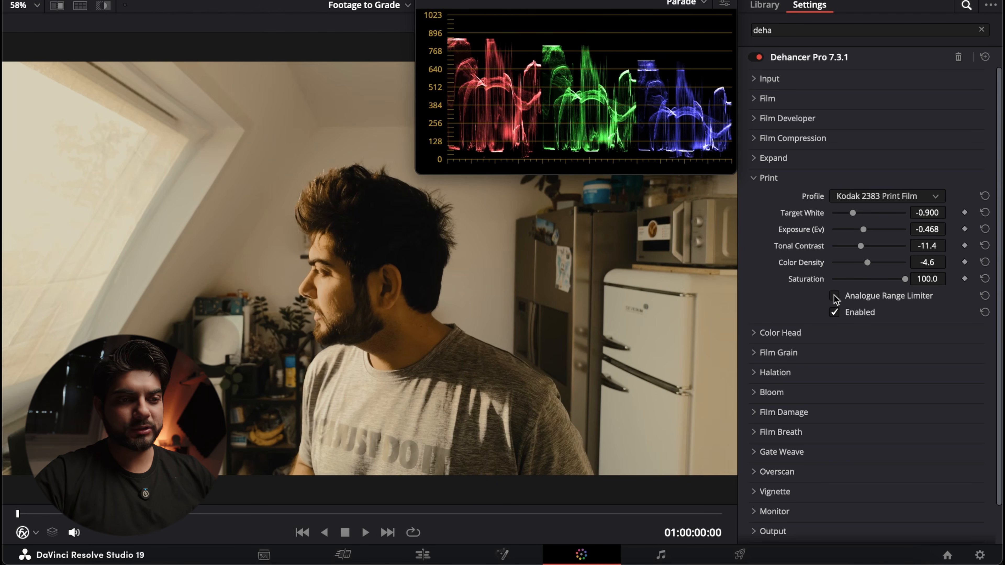
Switch the print profile to Kodak Endura Glossy Paper and compare the print emulation off and on
click(906, 197)
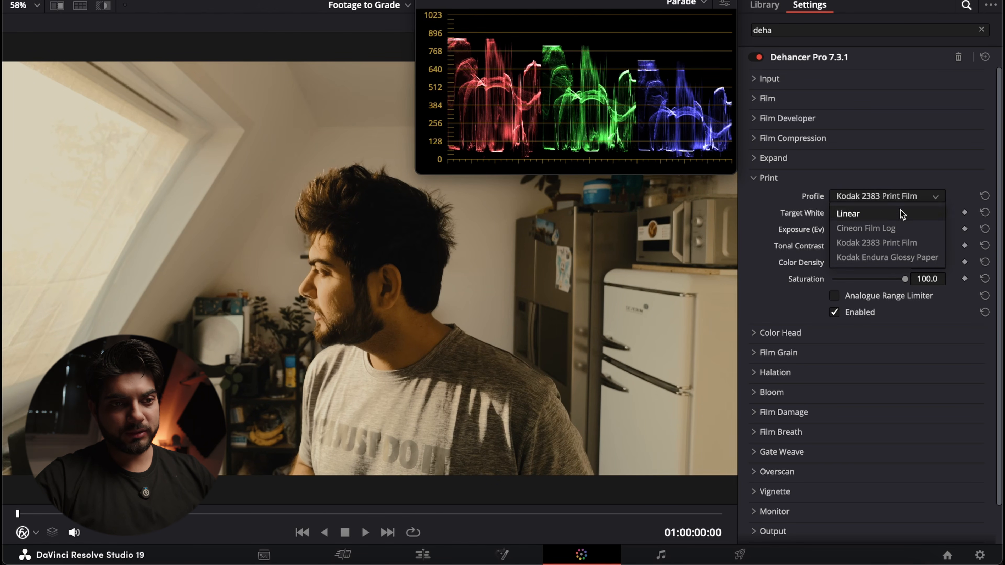
click(900, 258)
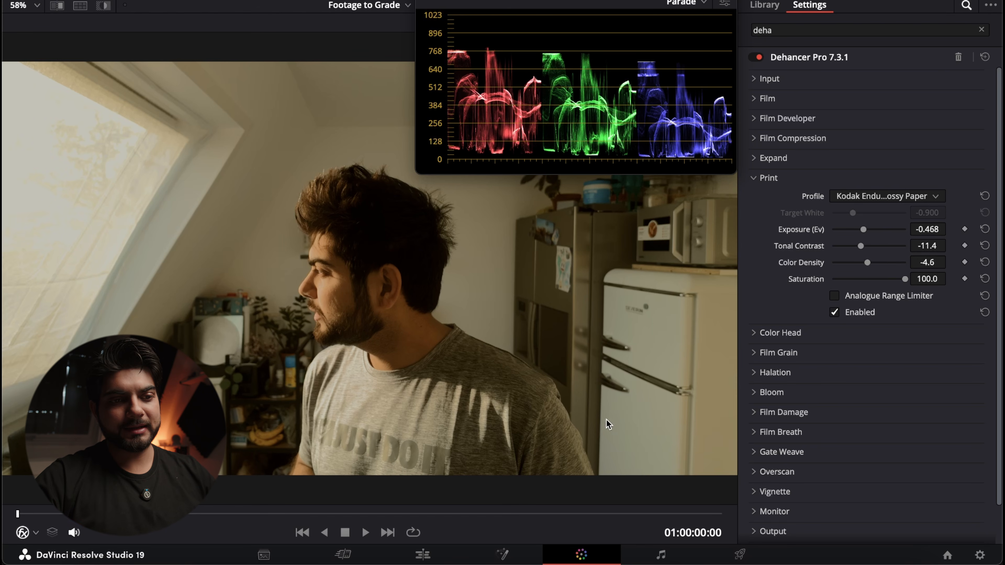
click(835, 312)
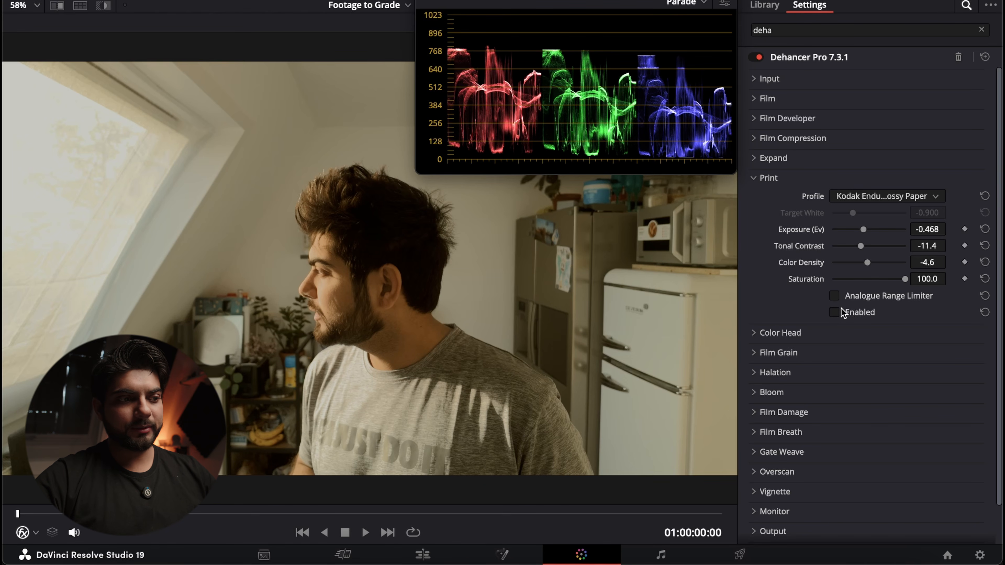
click(841, 308)
click(842, 309)
click(841, 308)
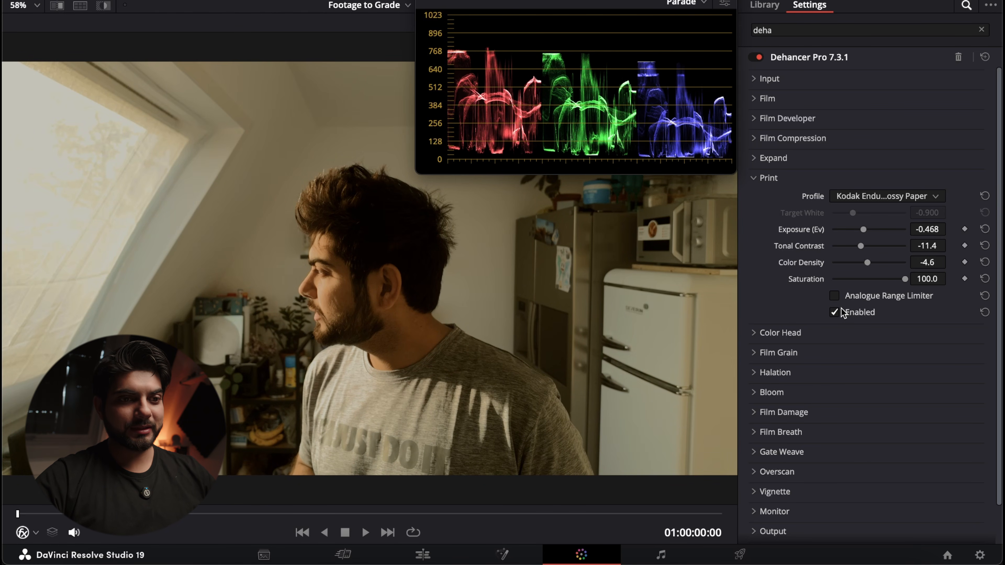
click(759, 177)
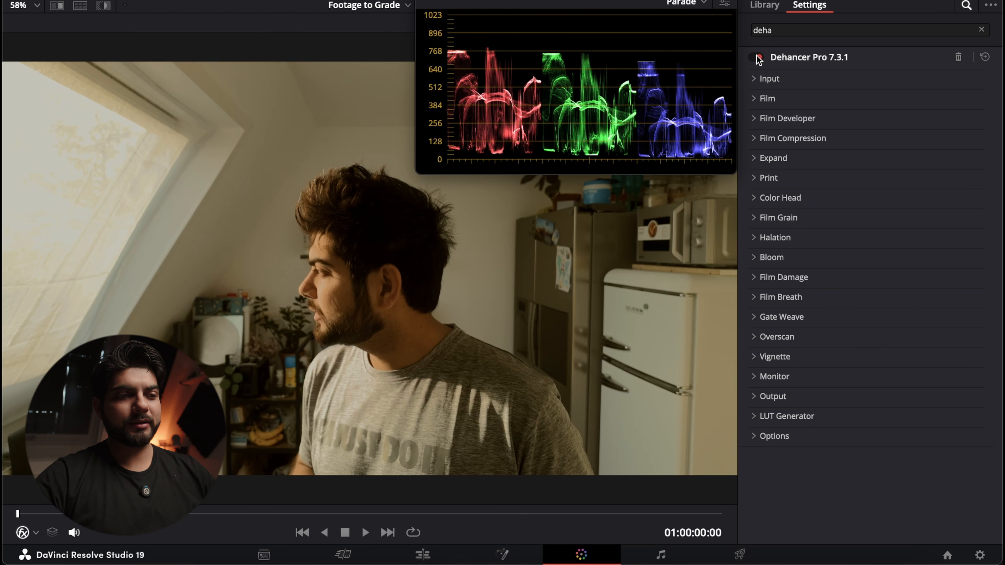
Compare the ungraded and graded versions of the clip in full-screen view
key(super+f)
key(shift+d)
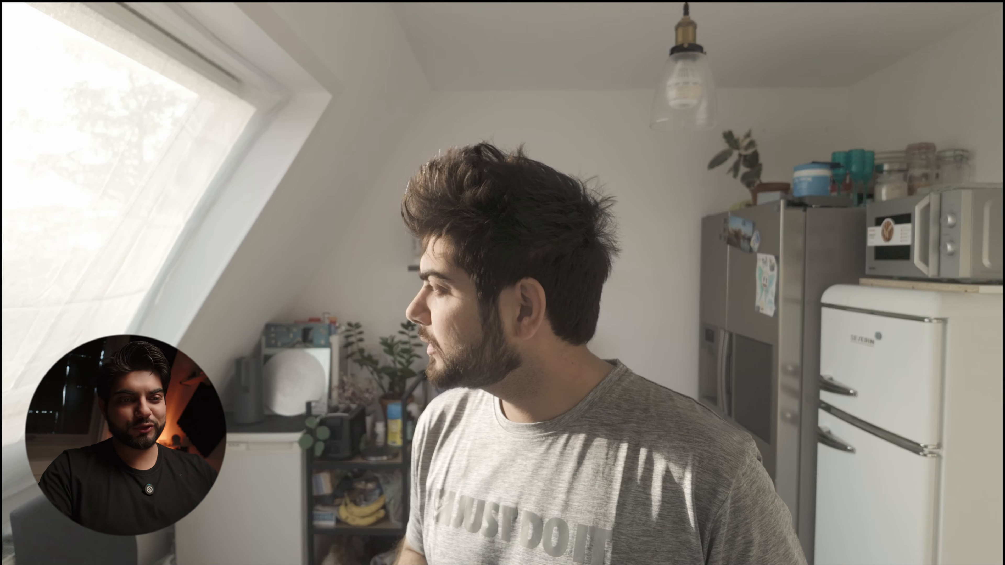
key(shift+d)
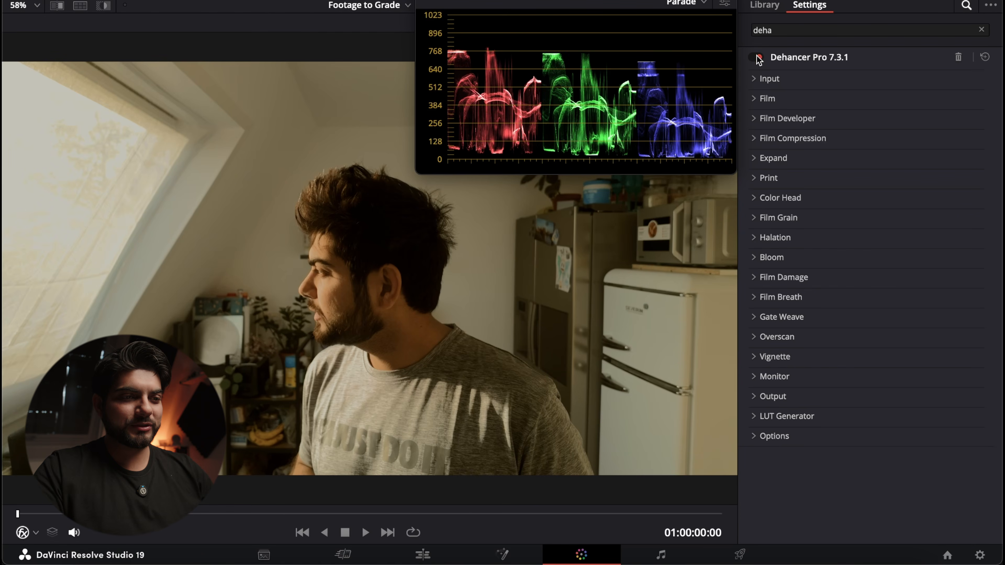
Set Color Head to Yellow-Blue -2.3, Magenta-Green 0.4, Cyan-Red -2.3, shadows tone -26.6 and midtones tone 35.8, and adjust the highlights tone
click(789, 194)
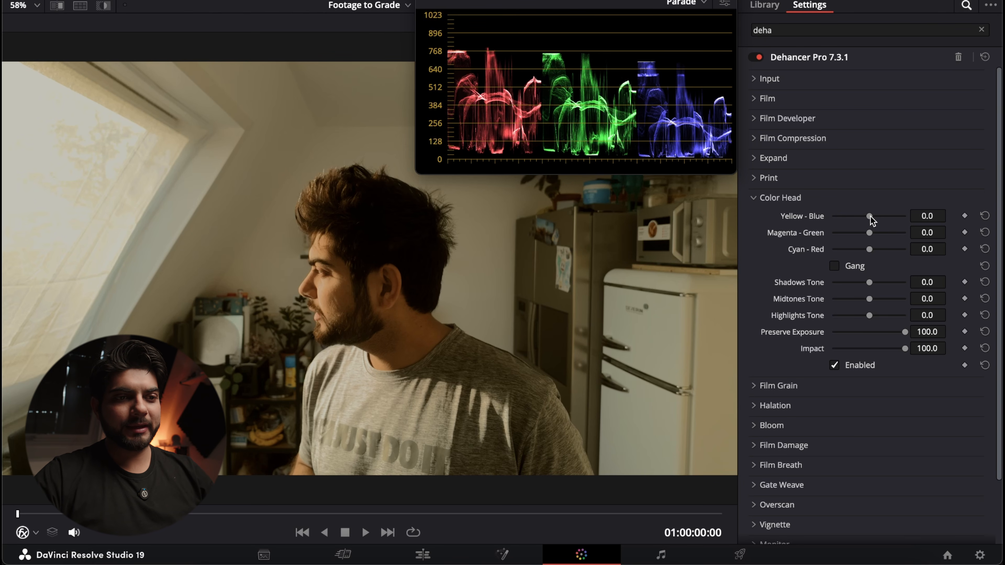
mouse_move(870, 217)
mouse_down()
mouse_move(856, 217)
mouse_move(871, 216)
mouse_up()
drag(869, 229, 866, 245)
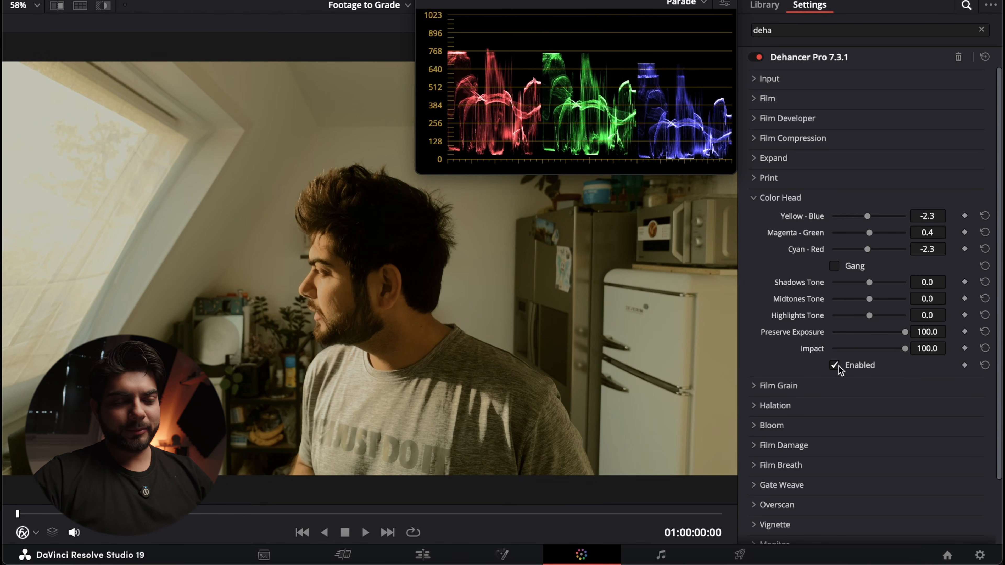
drag(870, 283, 859, 284)
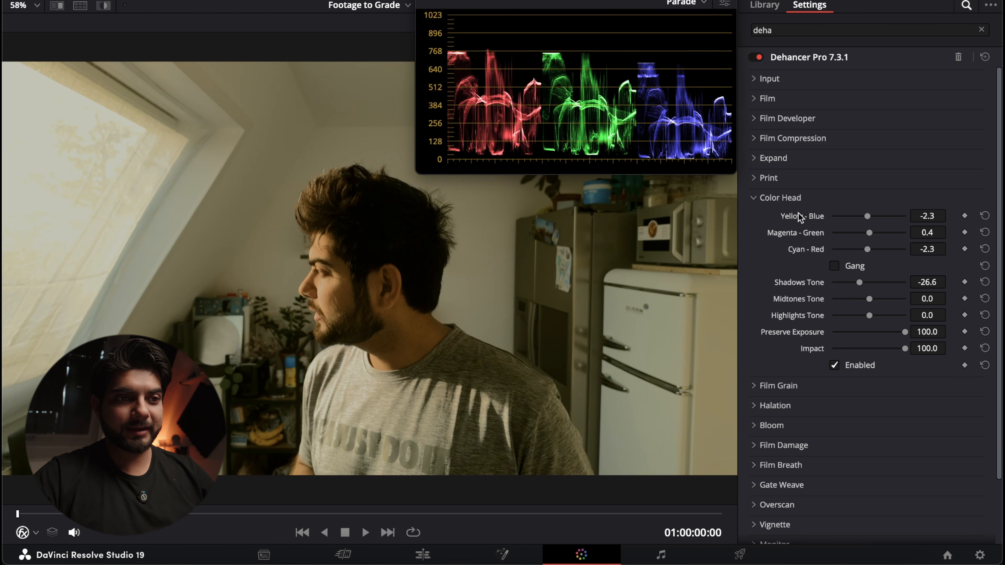
drag(878, 300, 850, 315)
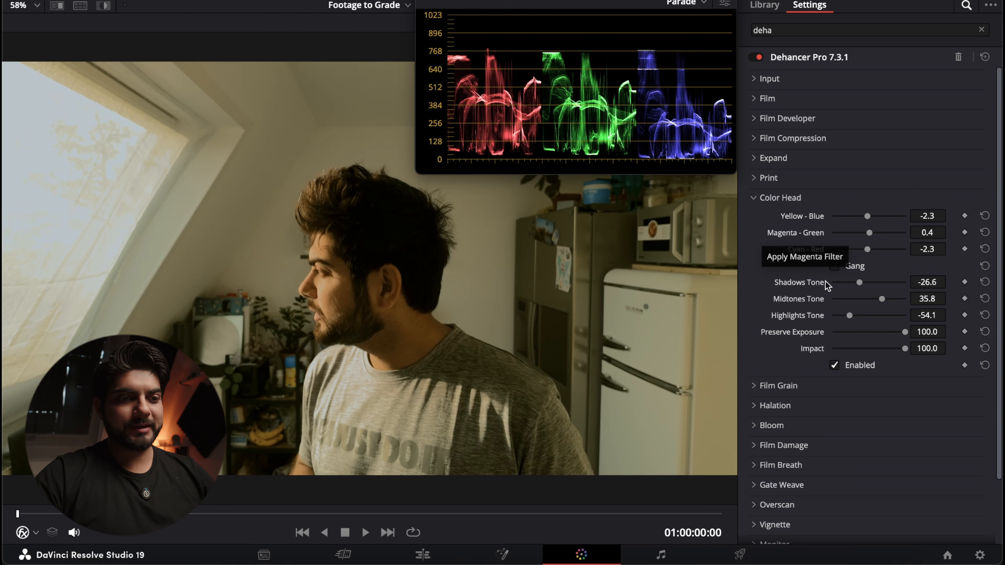
mouse_move(849, 316)
mouse_down()
mouse_move(817, 314)
mouse_move(853, 319)
mouse_up()
click(776, 198)
Enable Film Grain and choose the 65 mm ISO 500 grain profile
click(764, 217)
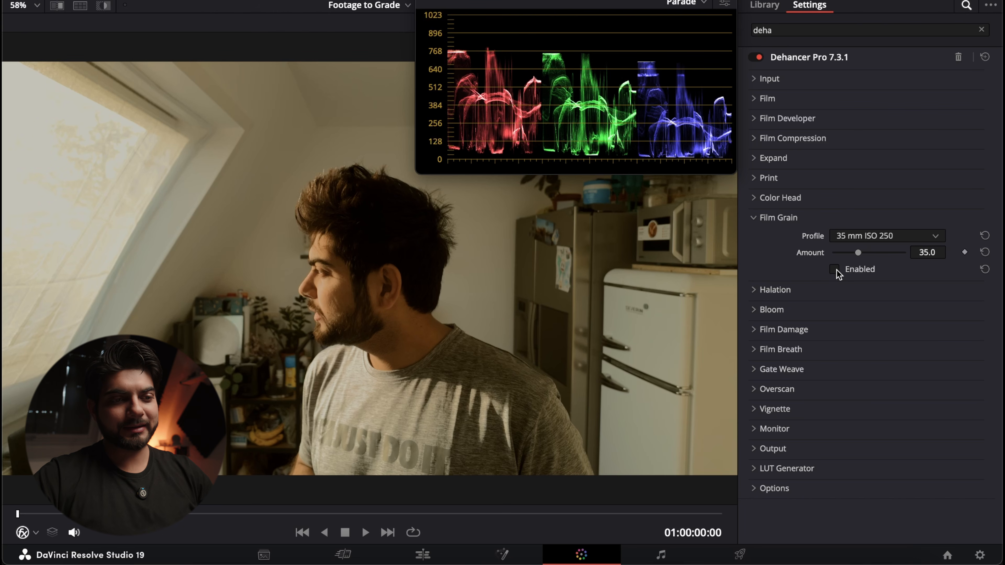
click(836, 270)
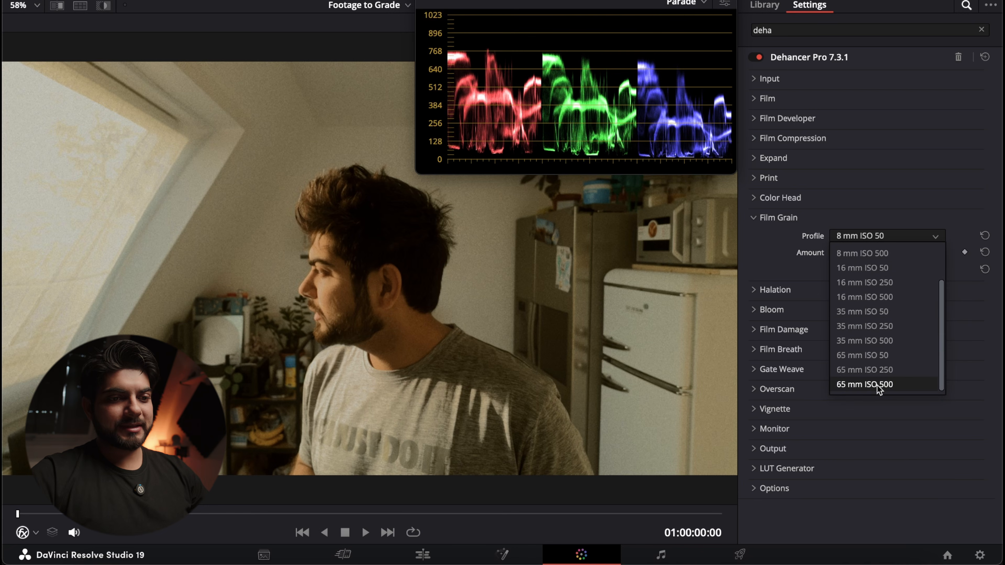
click(878, 385)
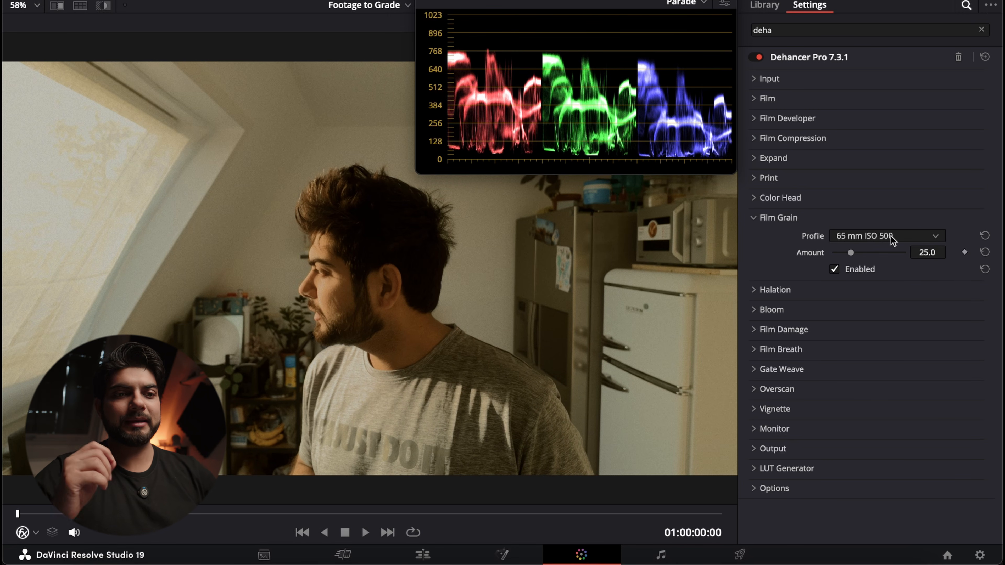
Try a film grain amount of 100.0 and inspect the grain in full-screen view
drag(851, 253, 935, 251)
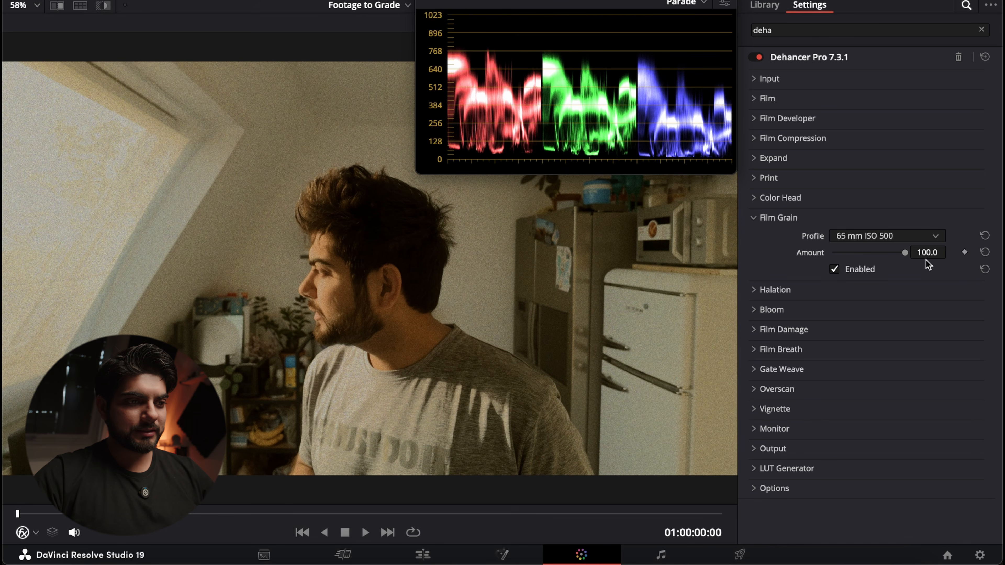
key(super+f)
key(super+f)
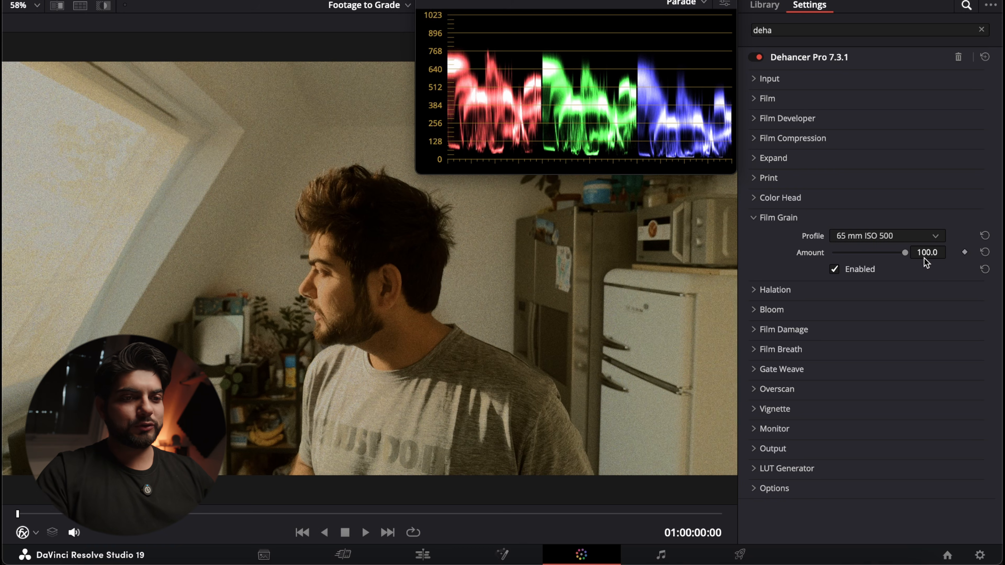
Set the film grain amount to 10.0
double_click(927, 253)
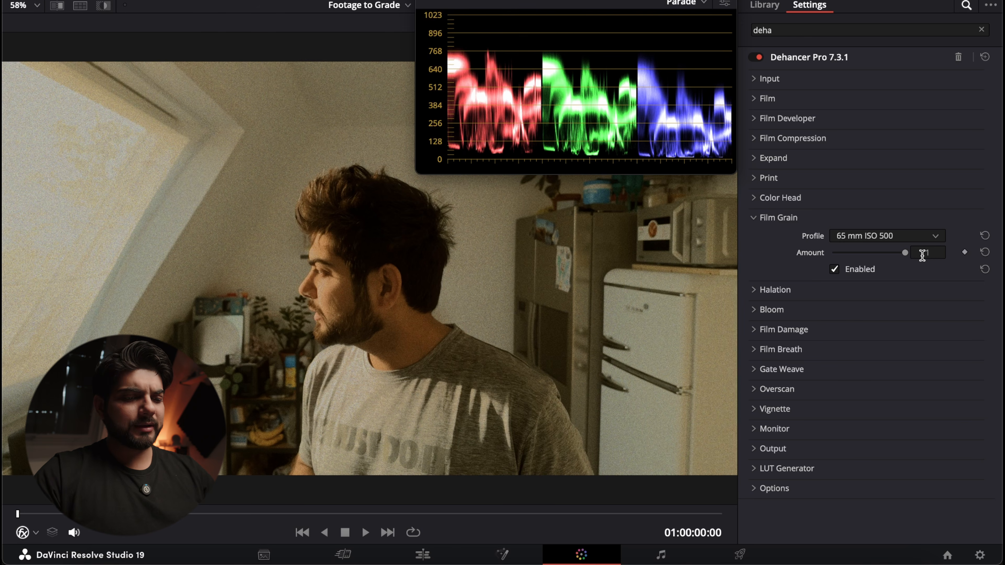
text(10)
key(Return)
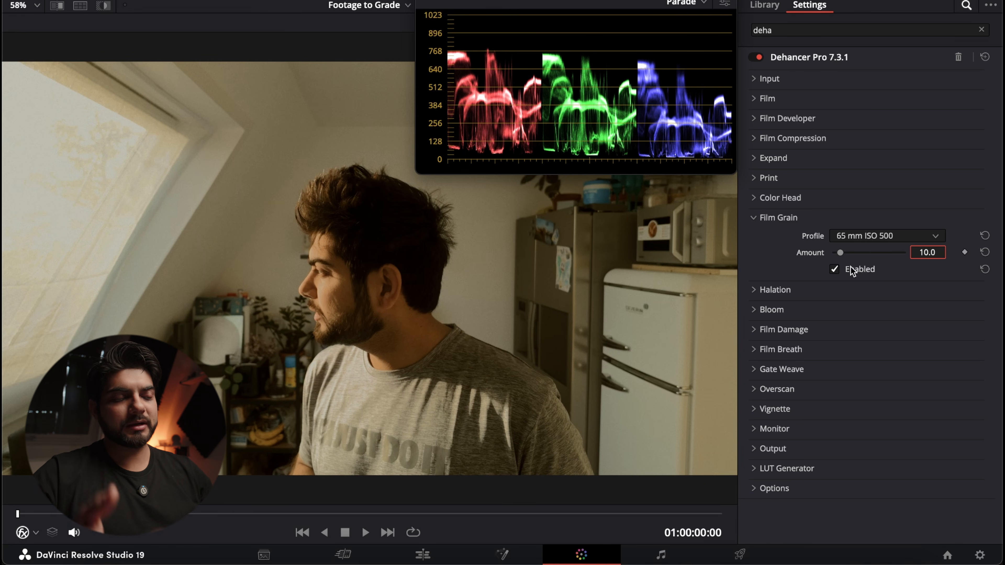
click(776, 218)
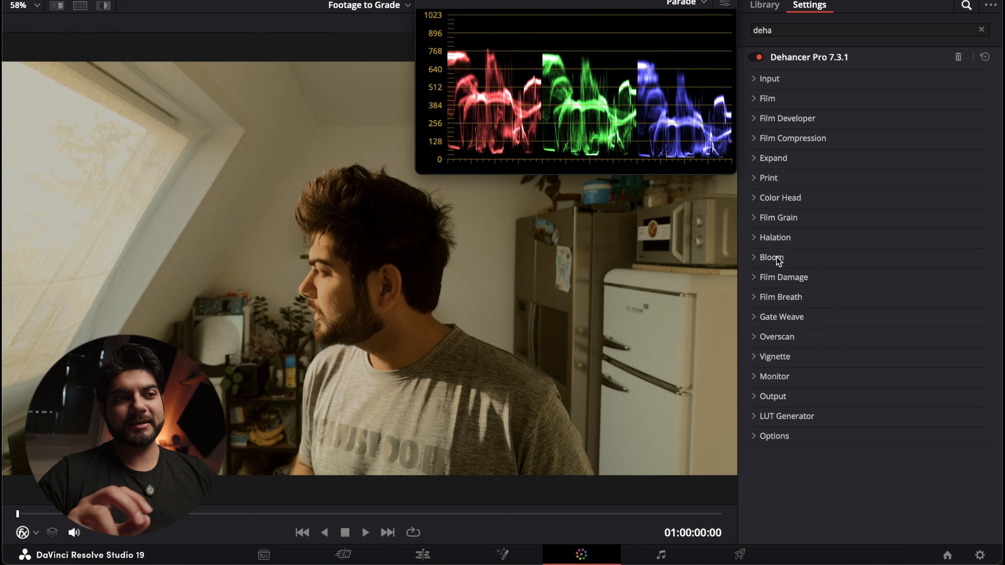
Enable Halation with the 35 mm / Super 35 profile at amplify 70.0 and inspect the image in full-screen view
click(753, 238)
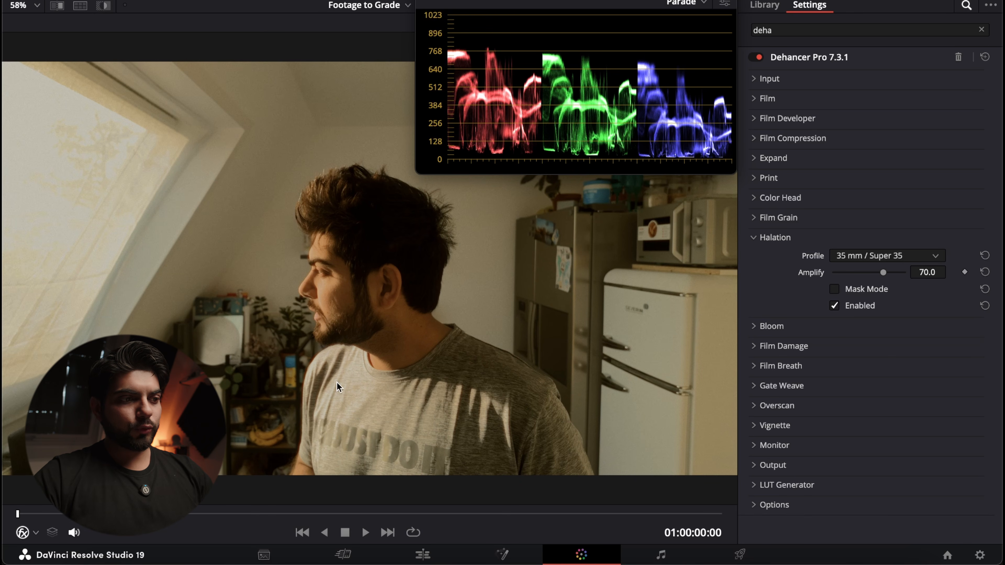
key(super+f)
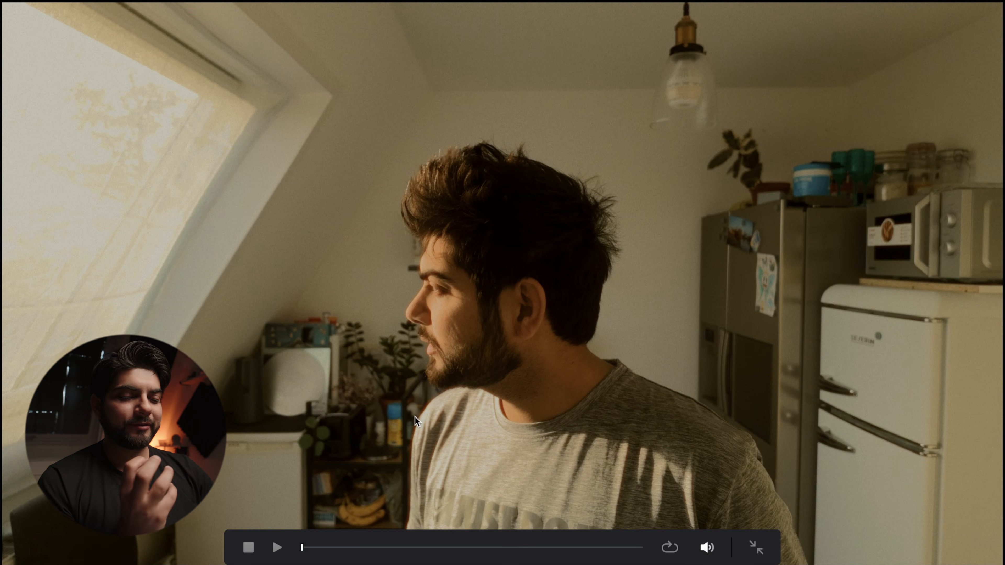
key(Escape)
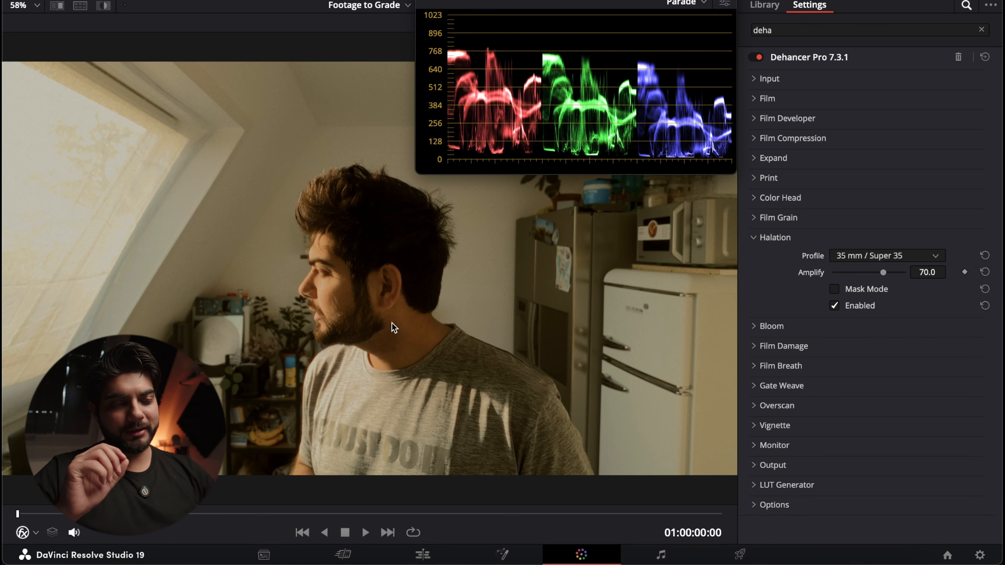
Enable Bloom with the 35 mm / Super 35 profile and compare the image with the effect off and on
click(771, 326)
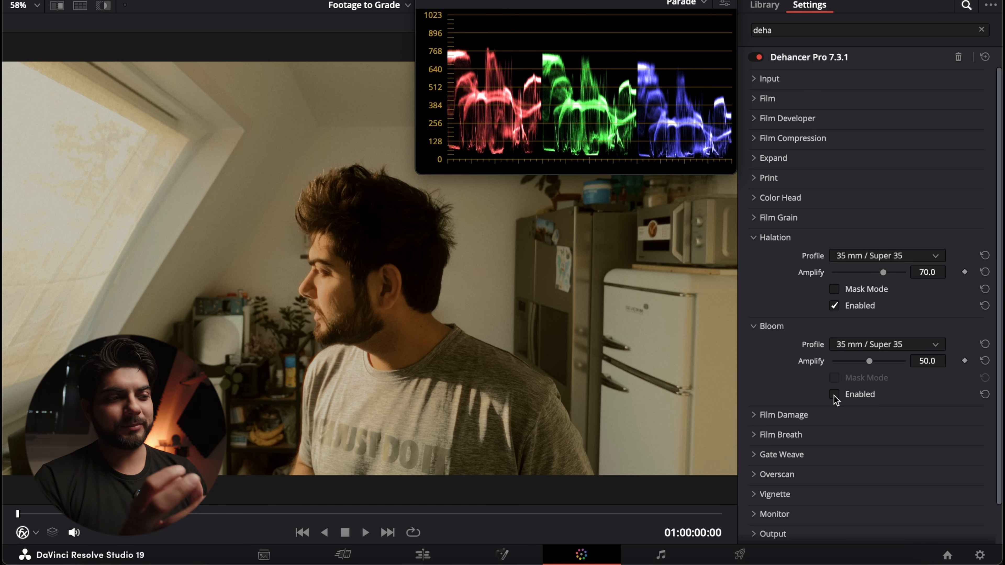
click(834, 395)
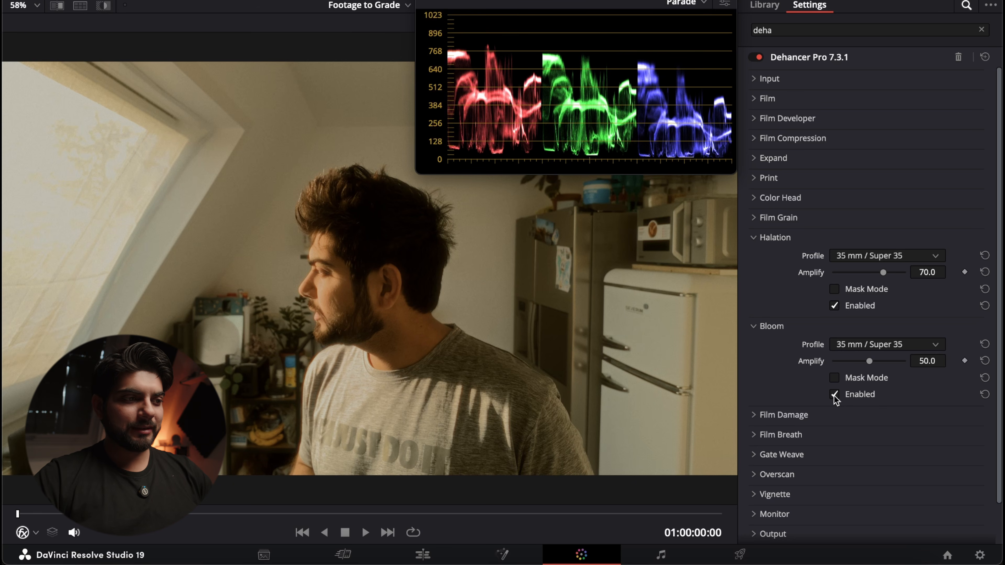
click(834, 394)
click(834, 394)
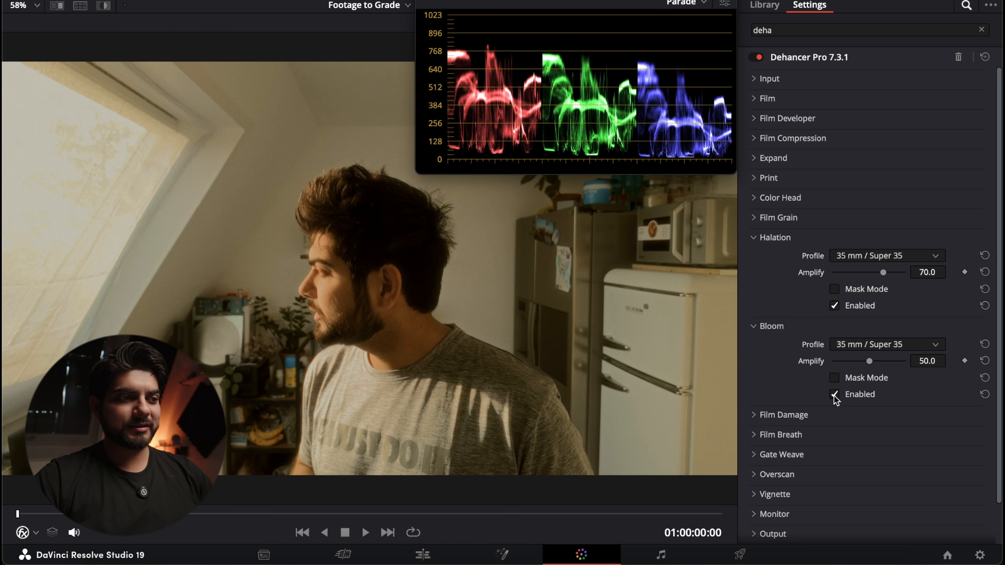
click(834, 394)
click(834, 395)
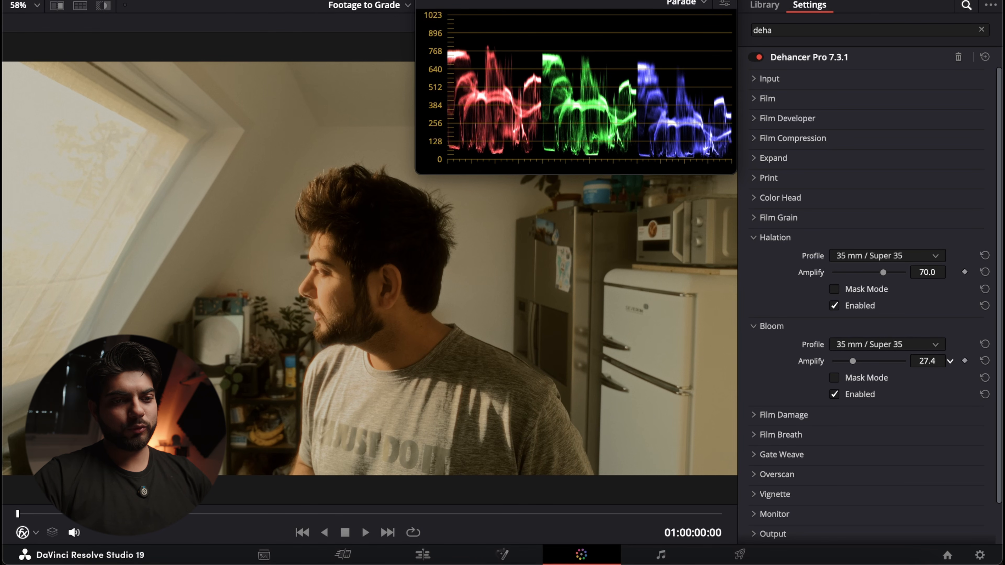
Reduce Bloom amplify to 24.2 and Halation amplify to 50.5, and switch the Bloom profile to 65 mm / 70 mm
drag(930, 360, 932, 360)
drag(927, 273, 903, 274)
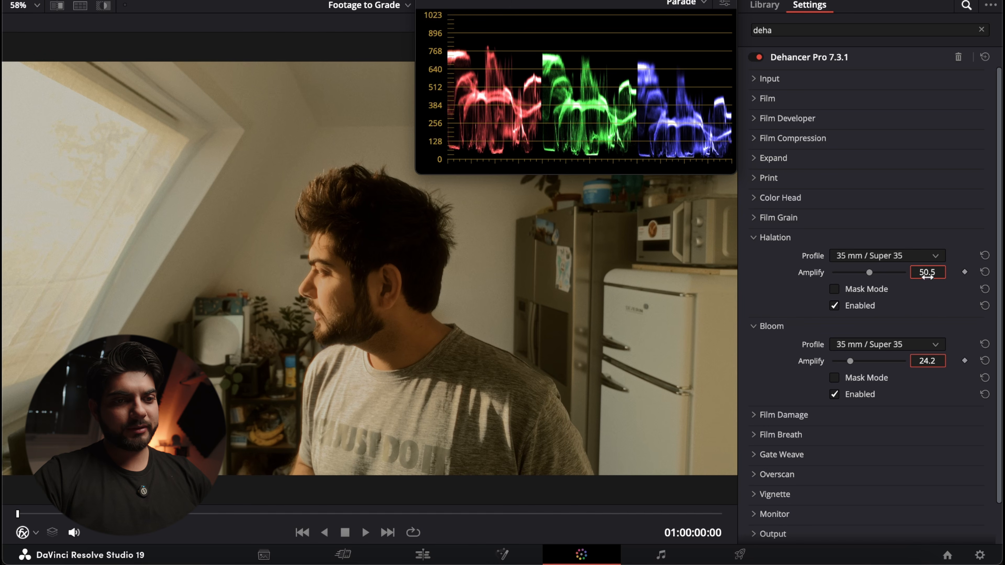
click(916, 347)
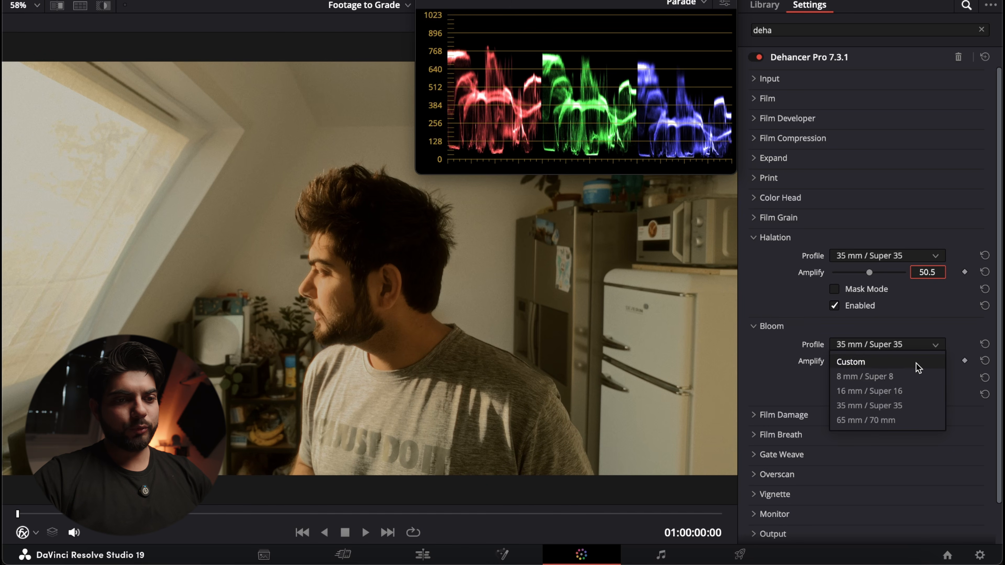
click(896, 418)
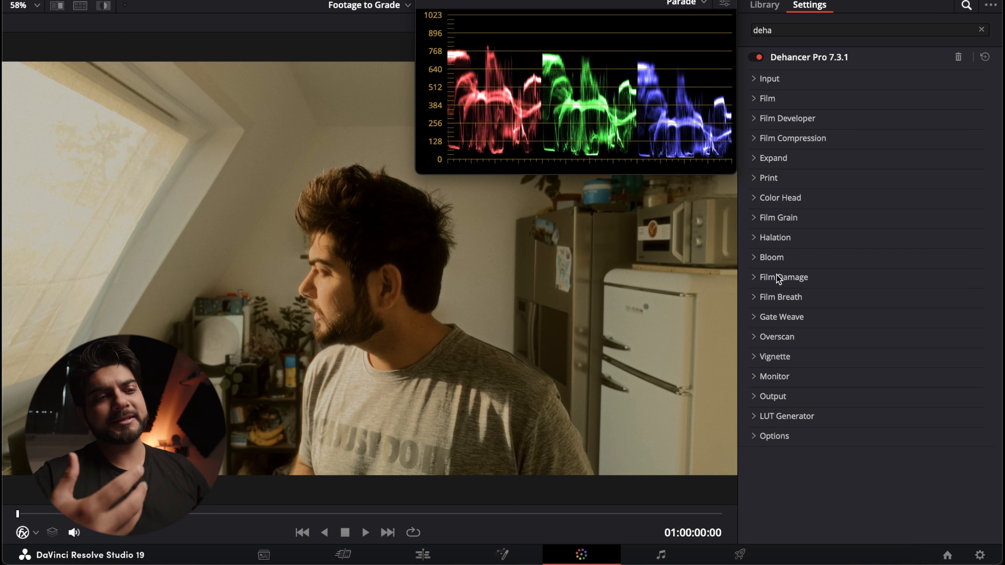
Try Film Damage at total amount 32.5, then the 8 mm / Super 8 profile at -5.9, and disable the effect
click(753, 279)
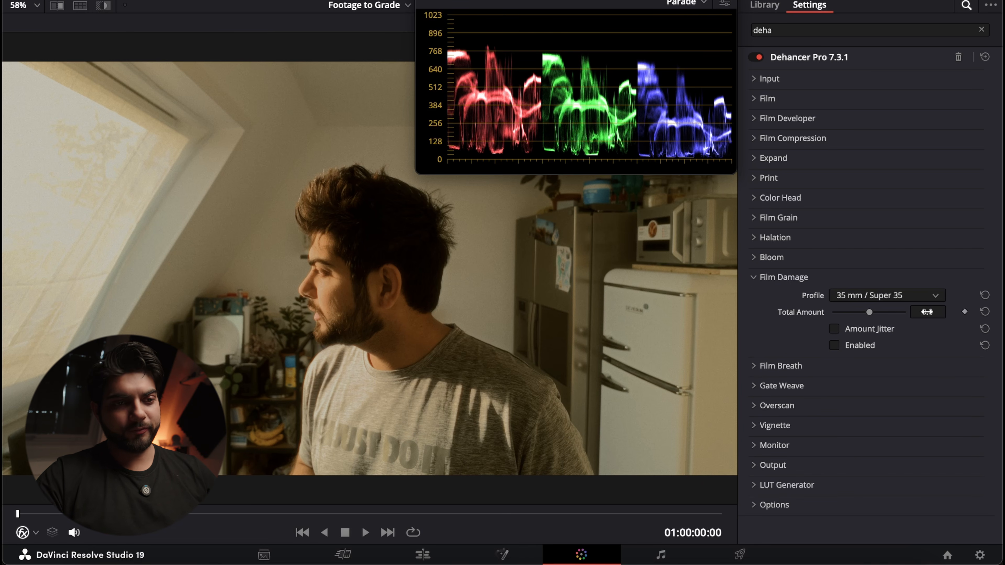
drag(840, 312, 892, 331)
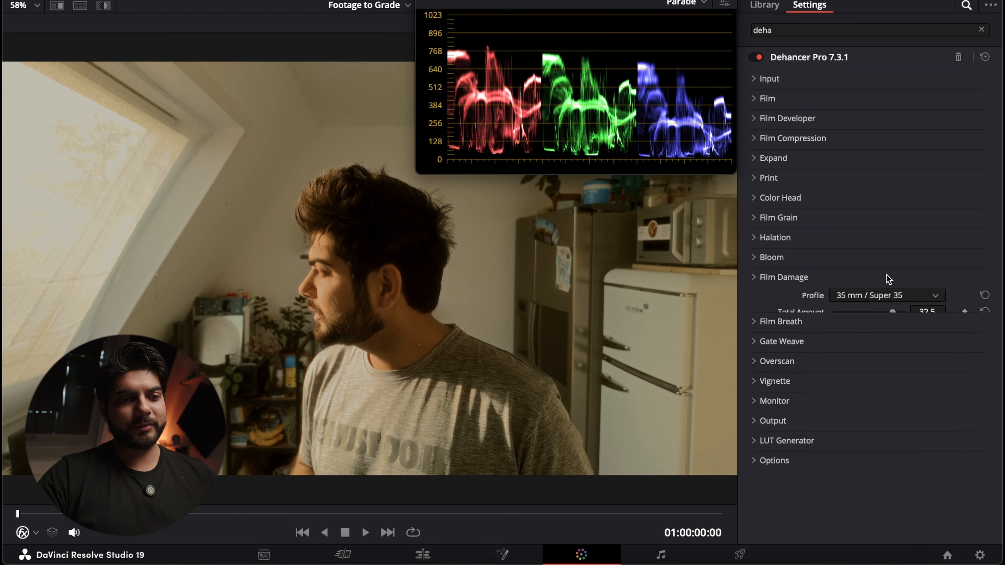
click(883, 295)
click(859, 328)
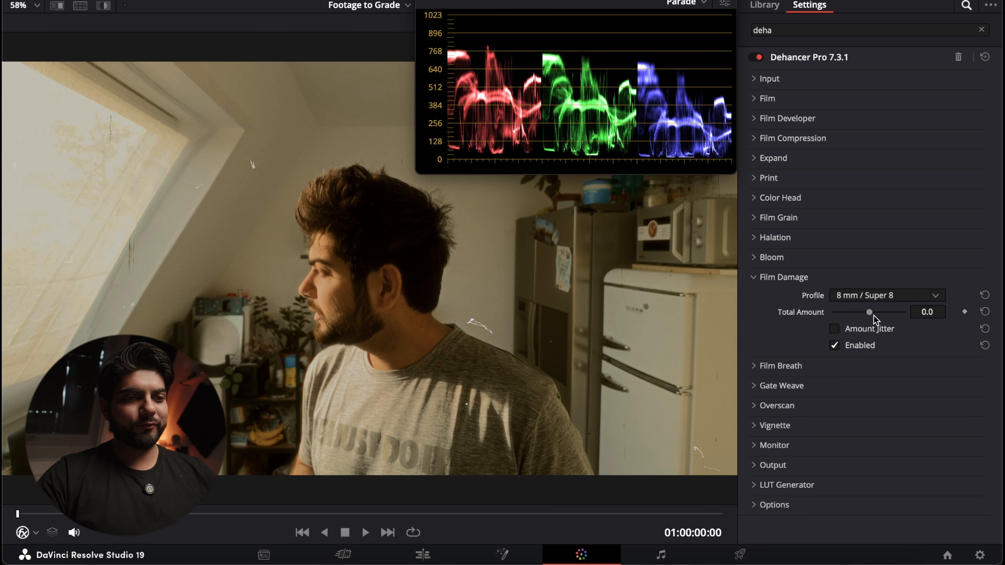
drag(874, 316, 844, 343)
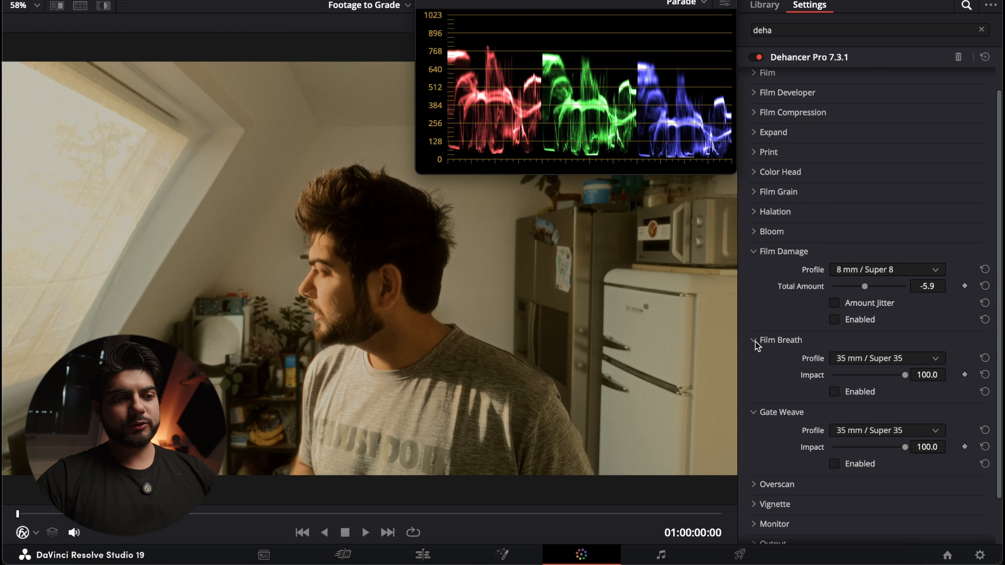
Enable Gate Weave with the 35 mm / Super 35 profile at impact 100.0
click(755, 341)
click(767, 252)
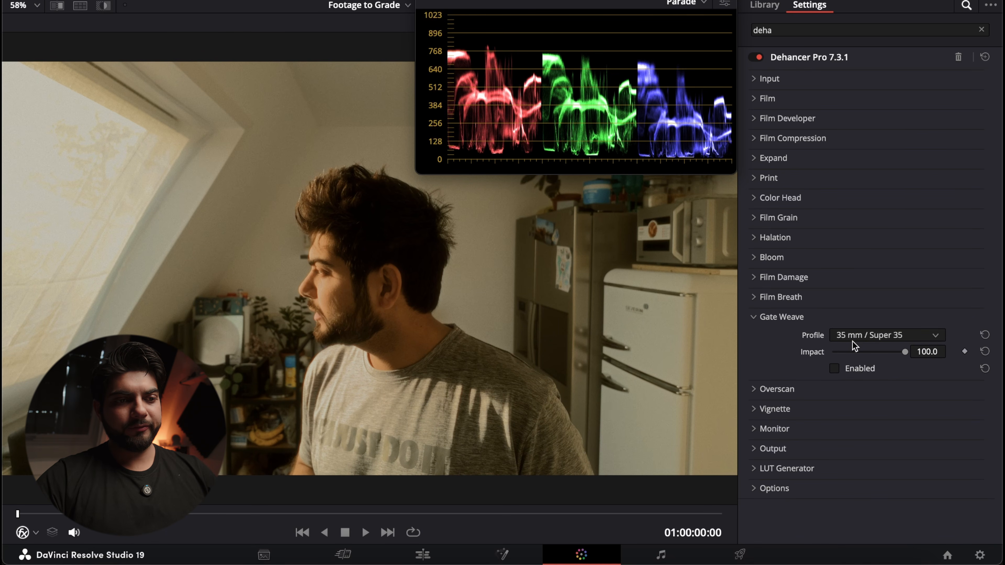
click(850, 374)
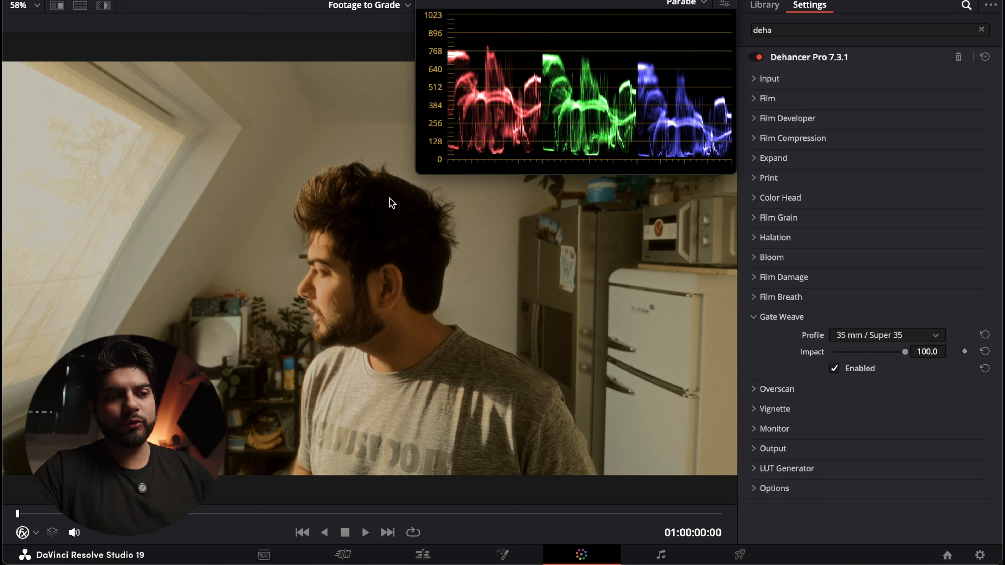
Disable Gate Weave and enable Overscan with a Standard 16mm 1.37:1 gate, Neat Rounded shape and Positive perforation mode
click(852, 367)
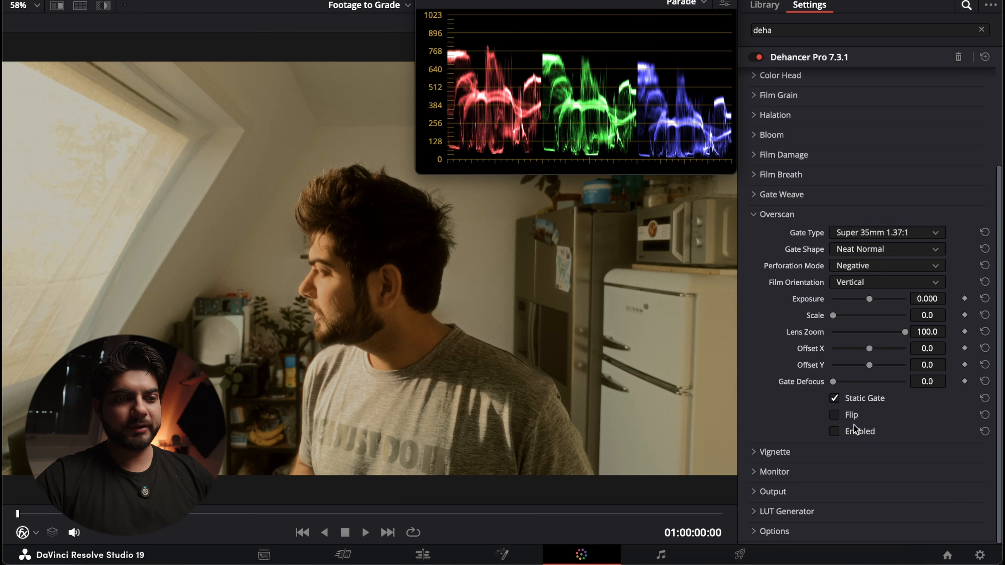
click(854, 426)
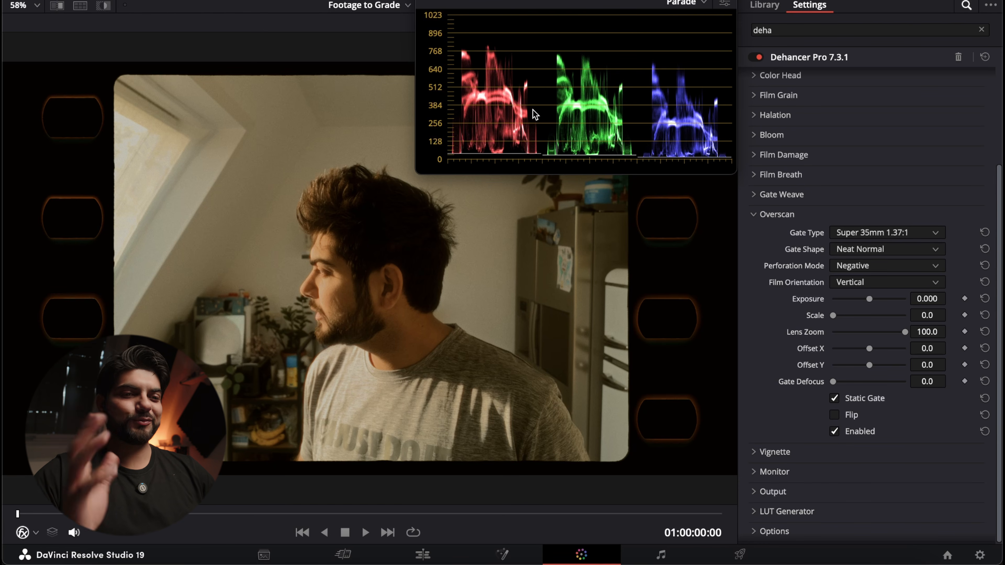
click(925, 234)
click(883, 292)
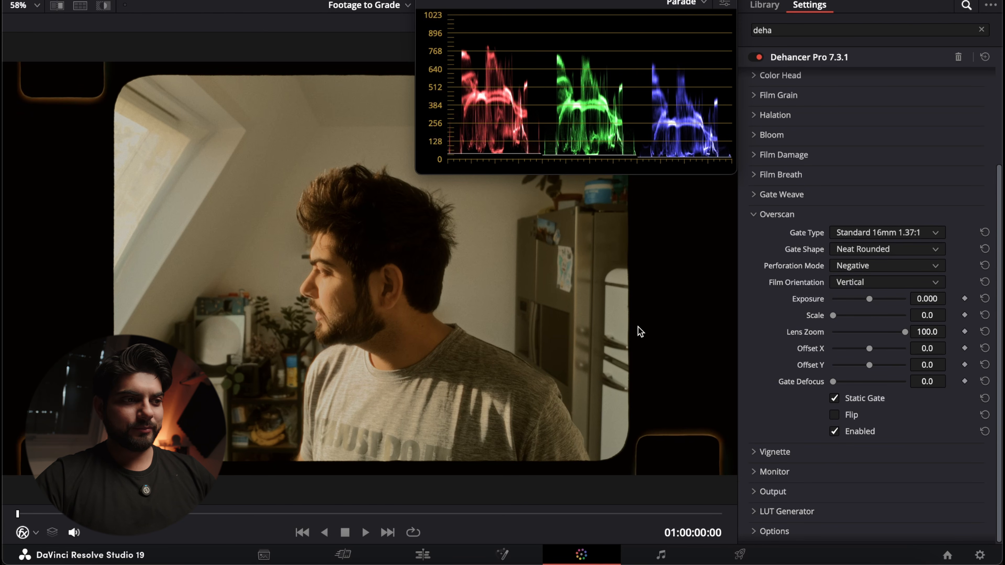
click(915, 265)
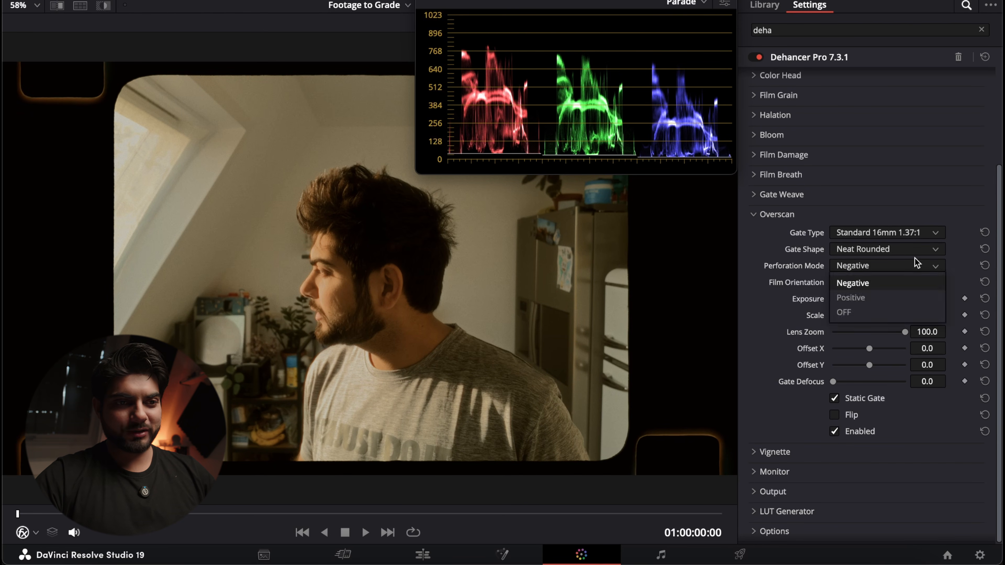
click(909, 297)
Try Overscan horizontally with Widescreen 35mm 1.85:1, then vertically with Super 35mm 1.37:1, Neat Sharp, scale 67.9 and offset X -11.9, and disable it
click(914, 263)
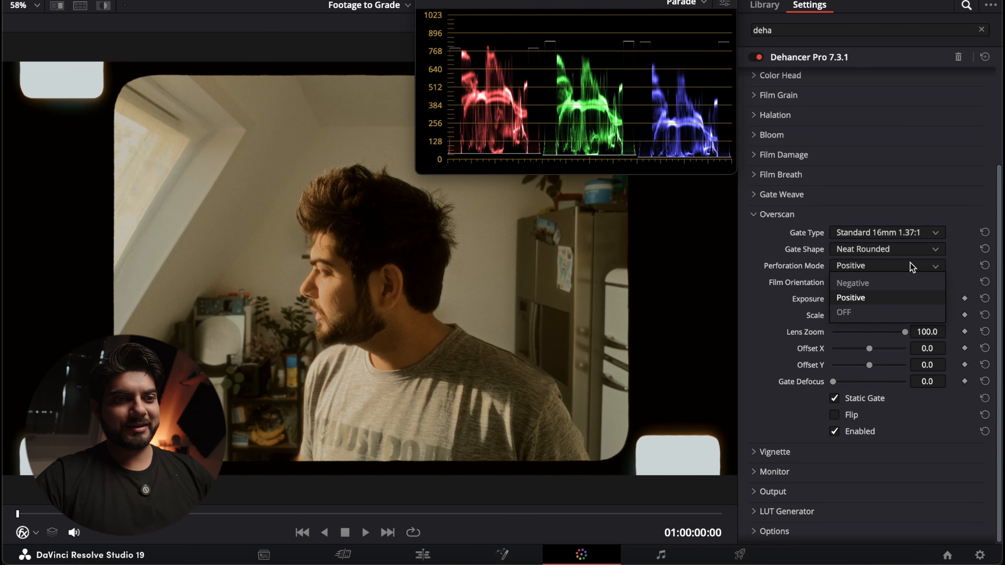
click(909, 275)
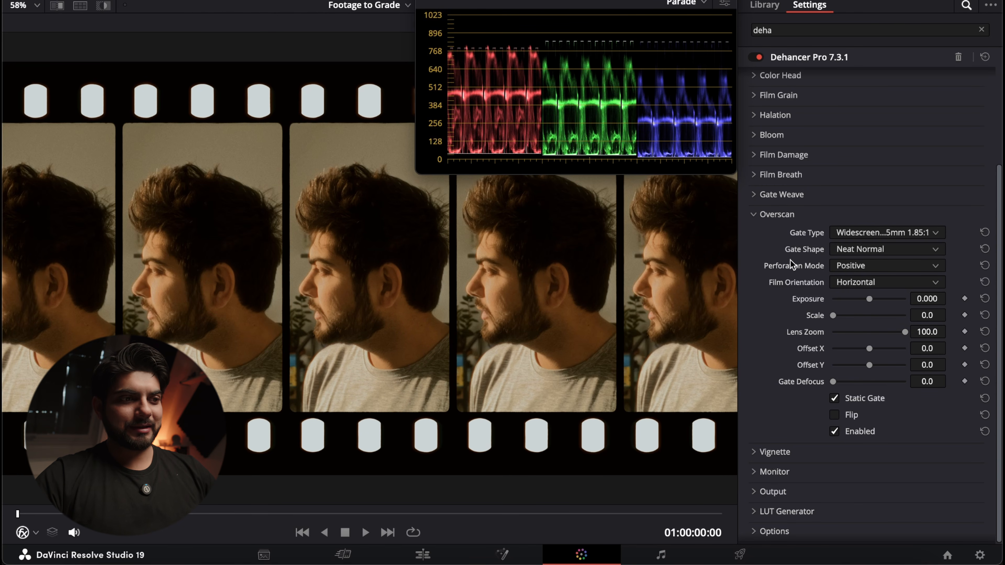
click(894, 284)
click(897, 232)
click(896, 233)
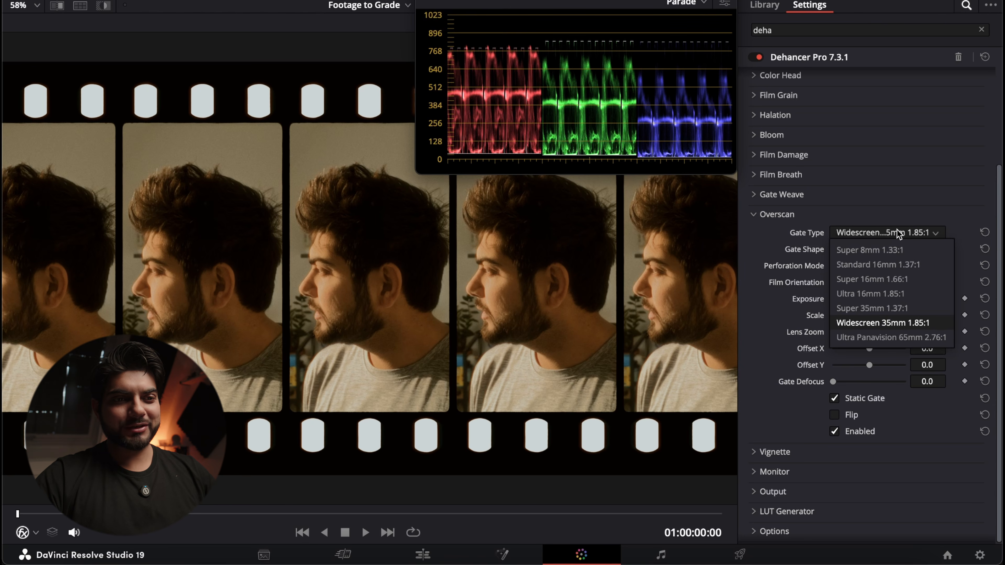
click(897, 337)
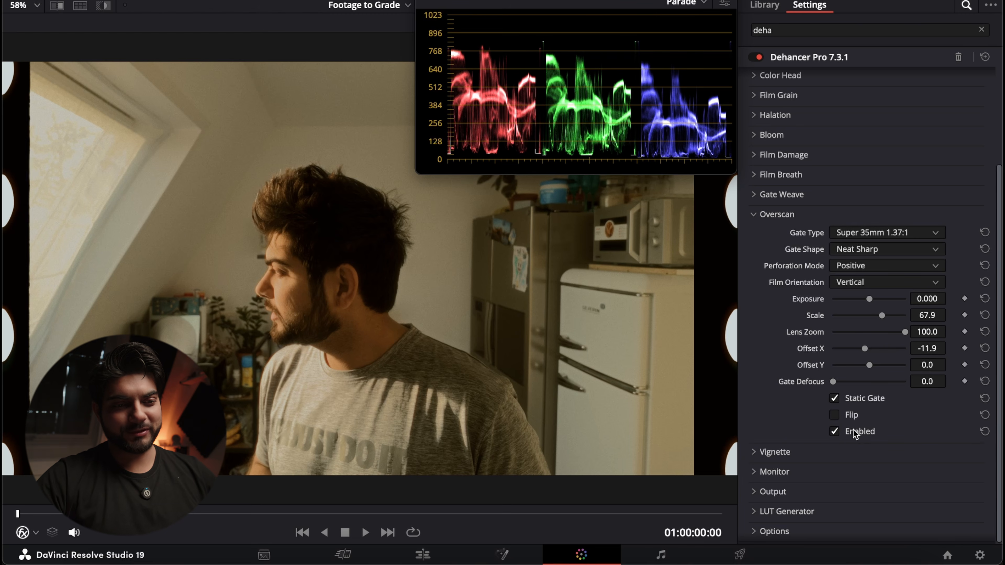
click(854, 430)
Try a Vignette with exposure -1.890, size 59.7 and feather 0.0, and disable the effect
click(804, 453)
scroll(802, 446, down, 2)
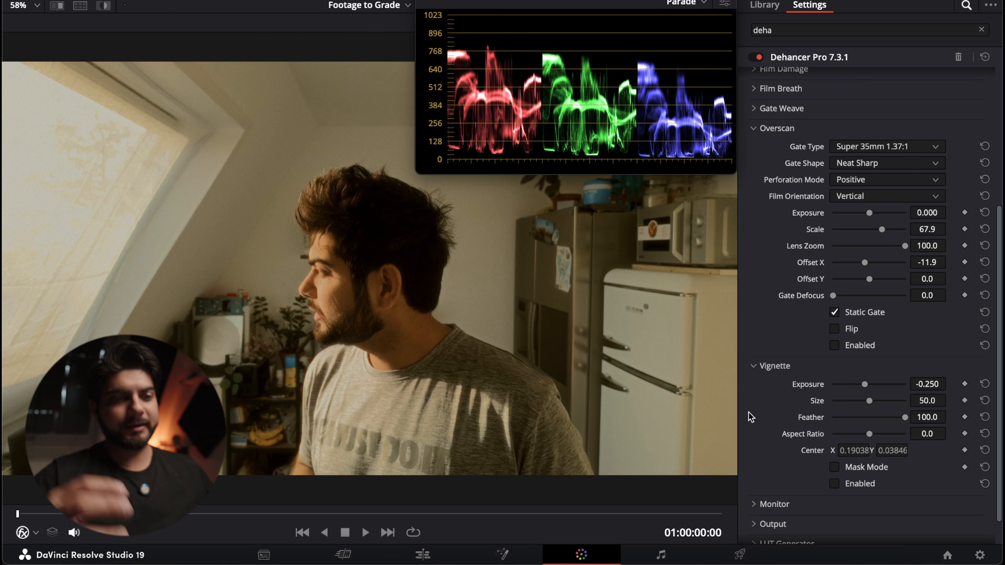
click(871, 484)
drag(869, 401, 752, 423)
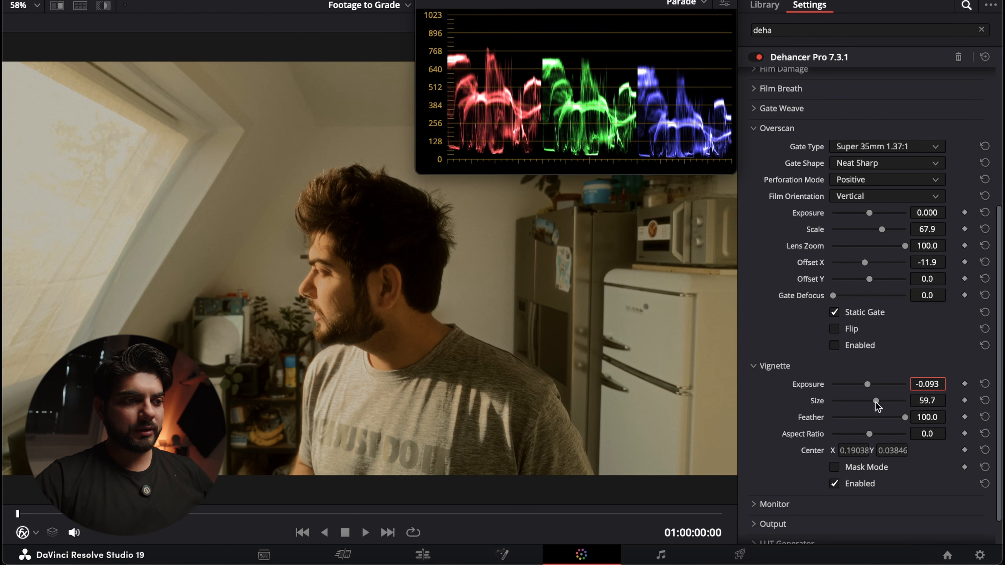
scroll(876, 402, down, 2)
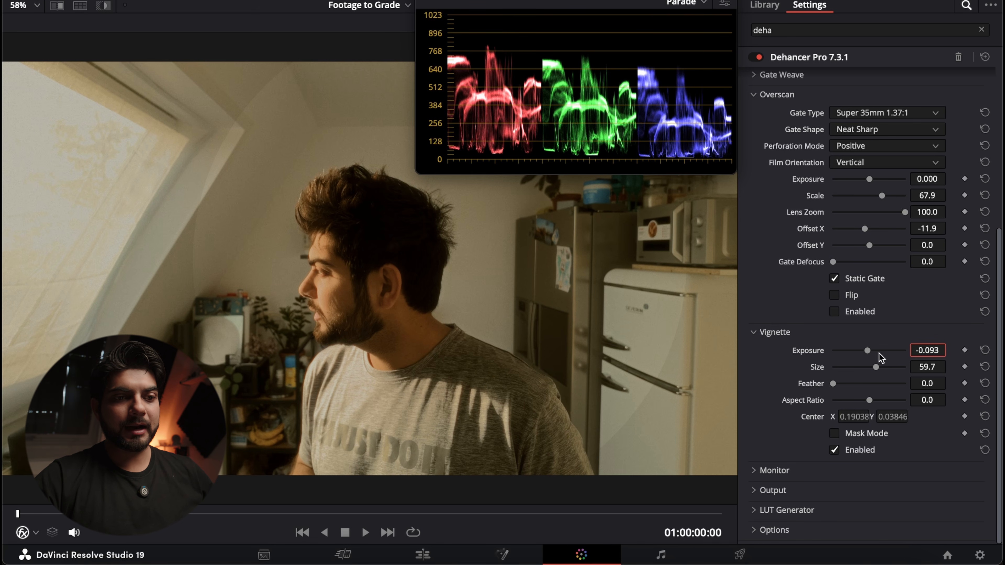
drag(879, 355, 835, 355)
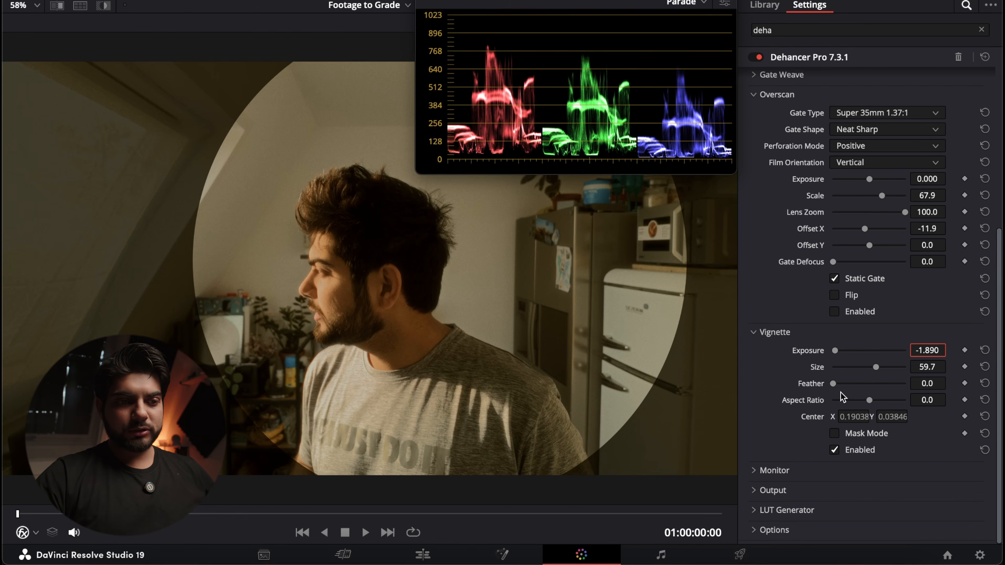
click(840, 450)
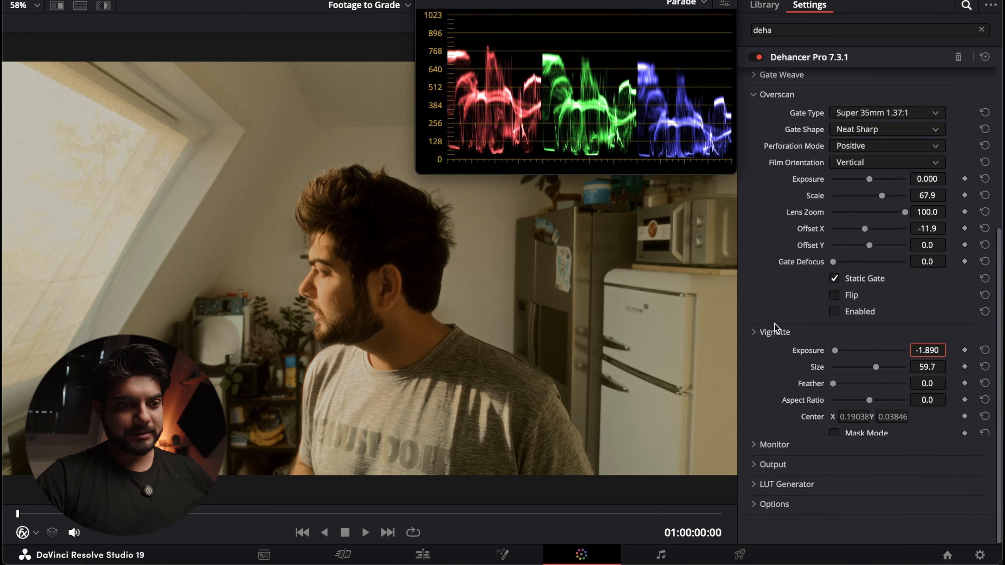
Examine the image's exposure with False Color IRE, 16 zones, and switch the monitoring to Clipping Indication
click(775, 471)
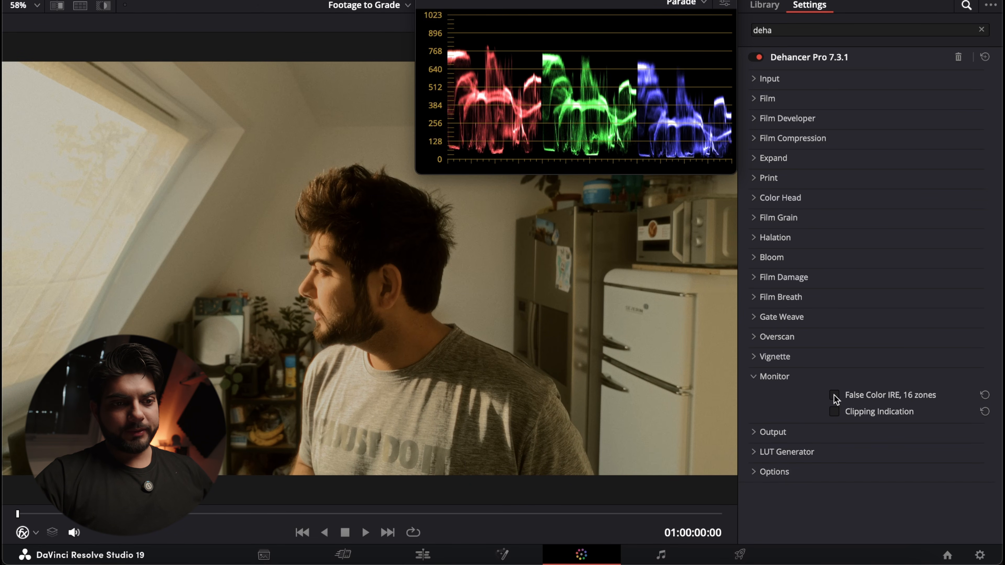
click(834, 395)
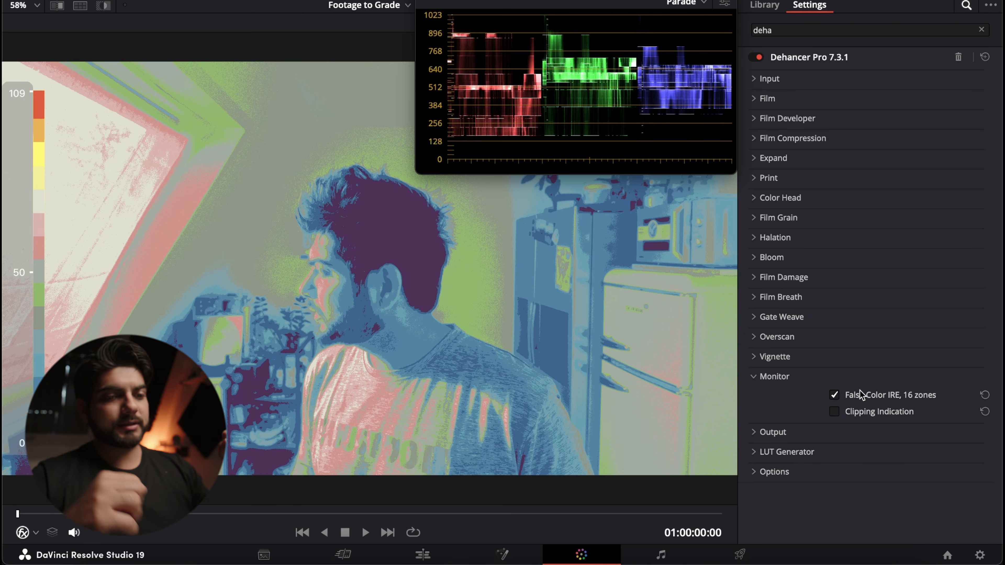
click(891, 412)
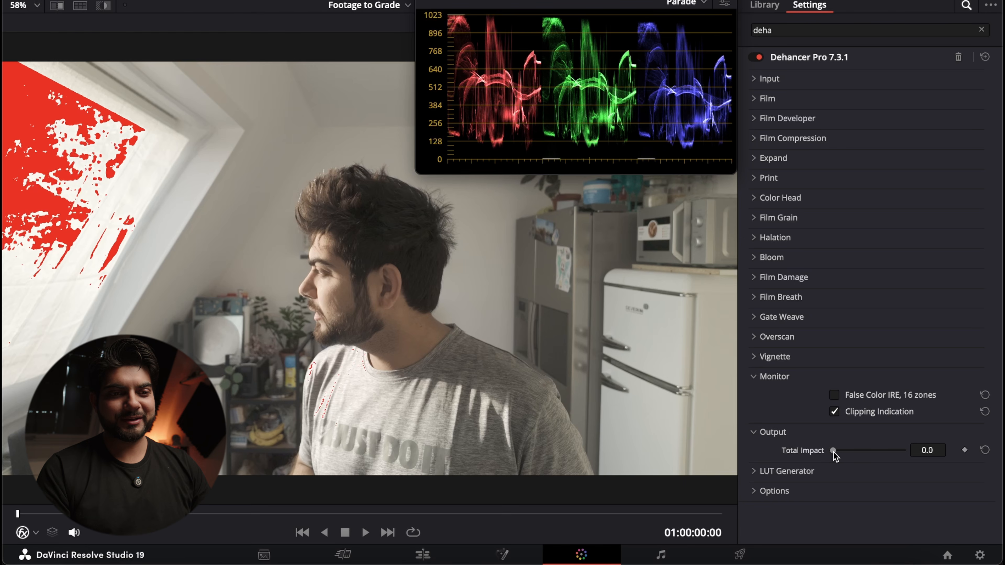
Compare the image at total impact 0.0 with the full effect, turning off Clipping Indication
mouse_move(833, 452)
mouse_down()
mouse_move(860, 455)
mouse_move(818, 454)
mouse_up()
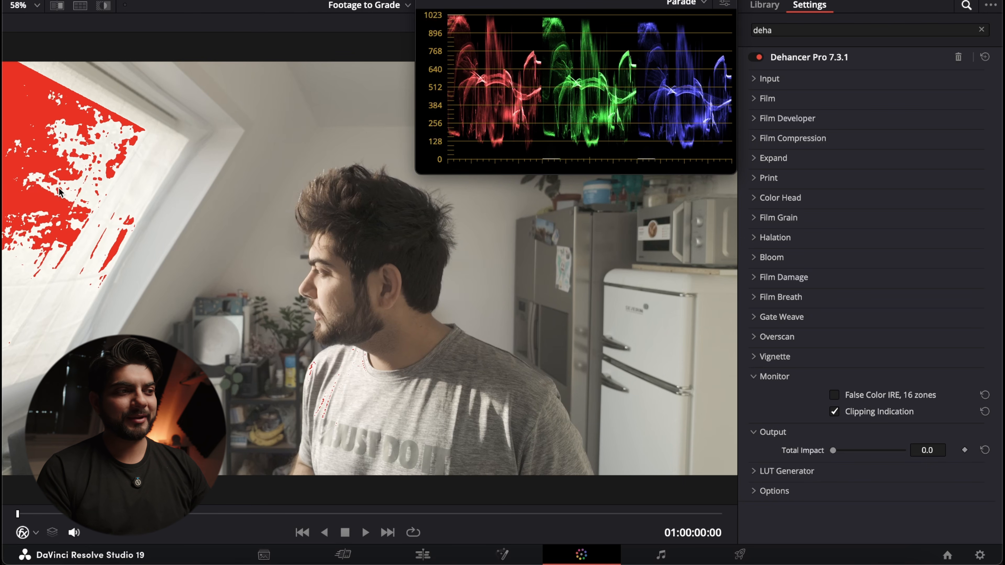
click(834, 412)
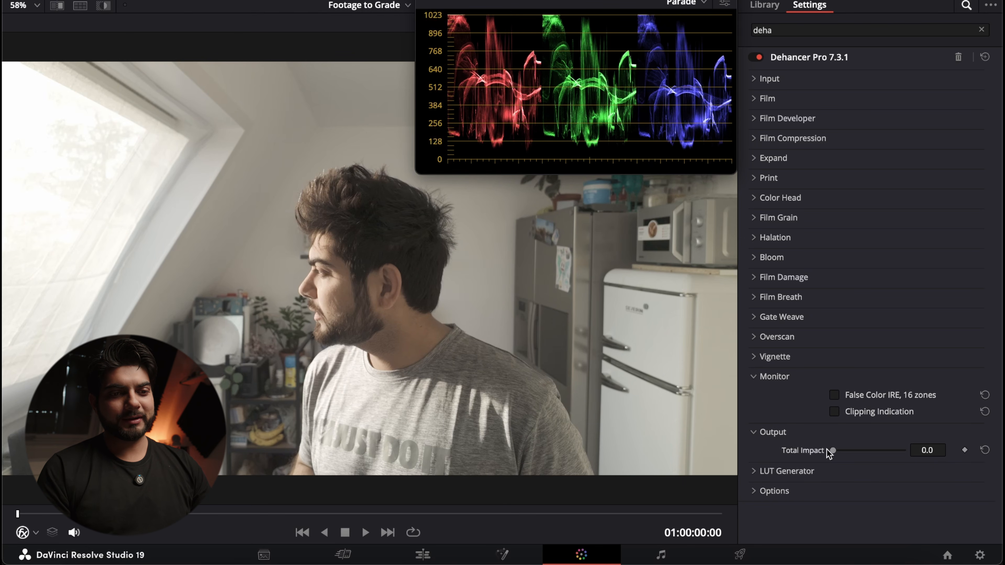
drag(833, 453, 924, 448)
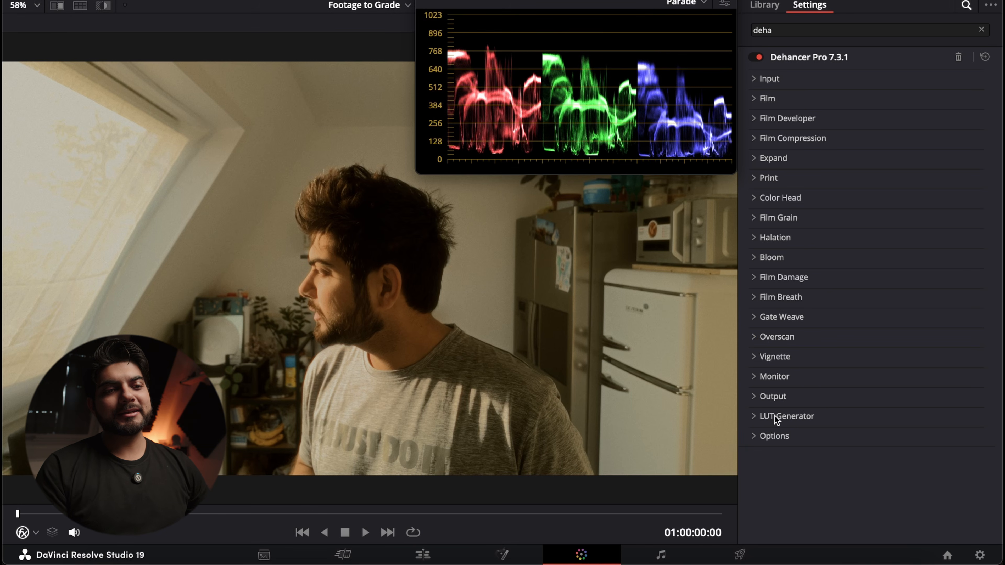
Review the LUT Generator settings and the quality options, and run the check of the Dehancer profiles
click(774, 417)
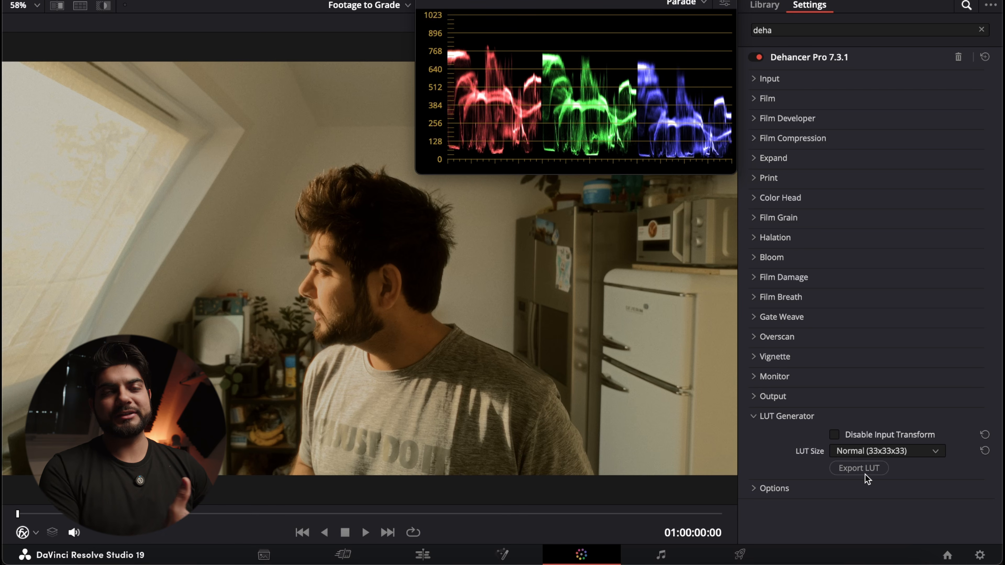
click(751, 489)
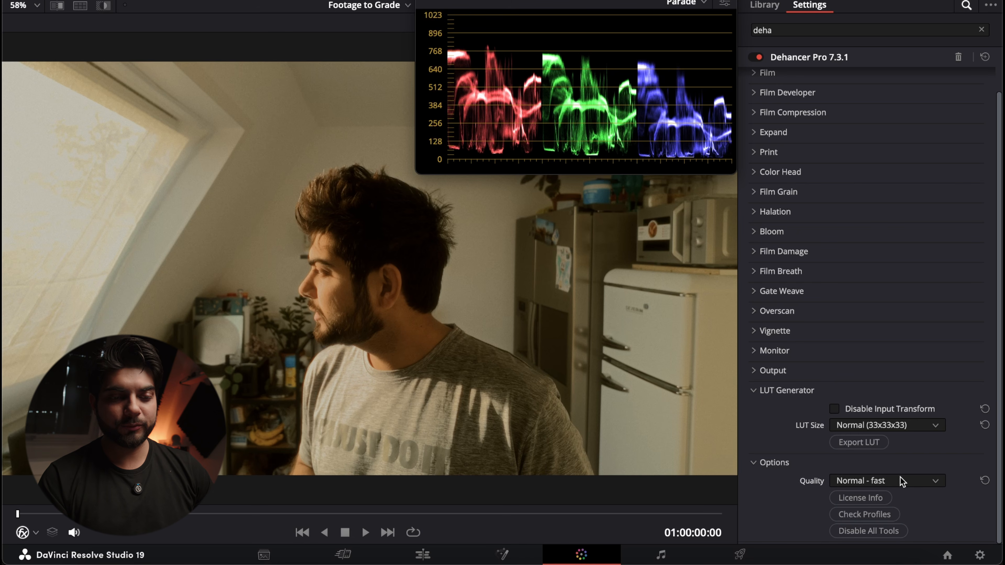
click(923, 484)
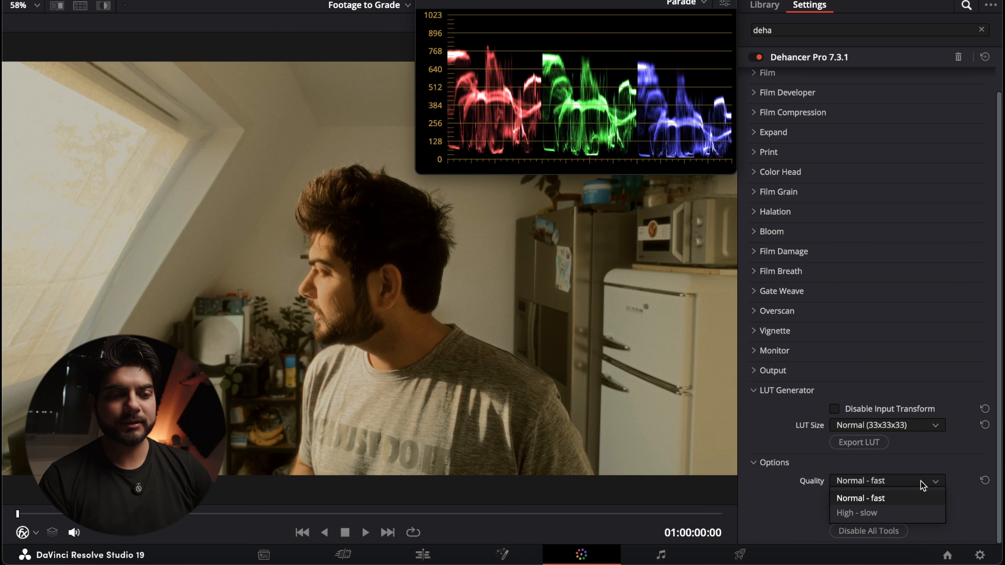
click(924, 484)
click(923, 486)
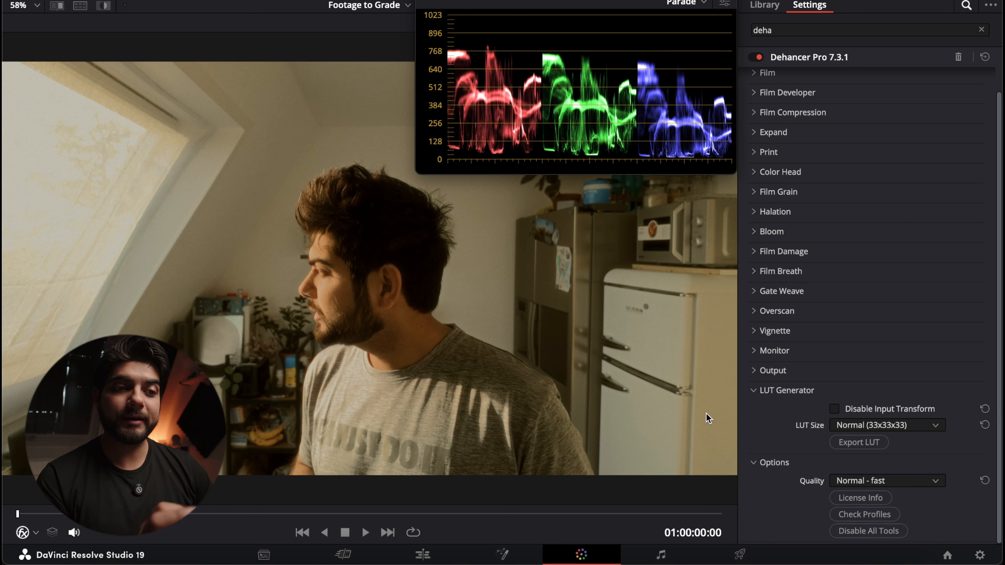
click(865, 514)
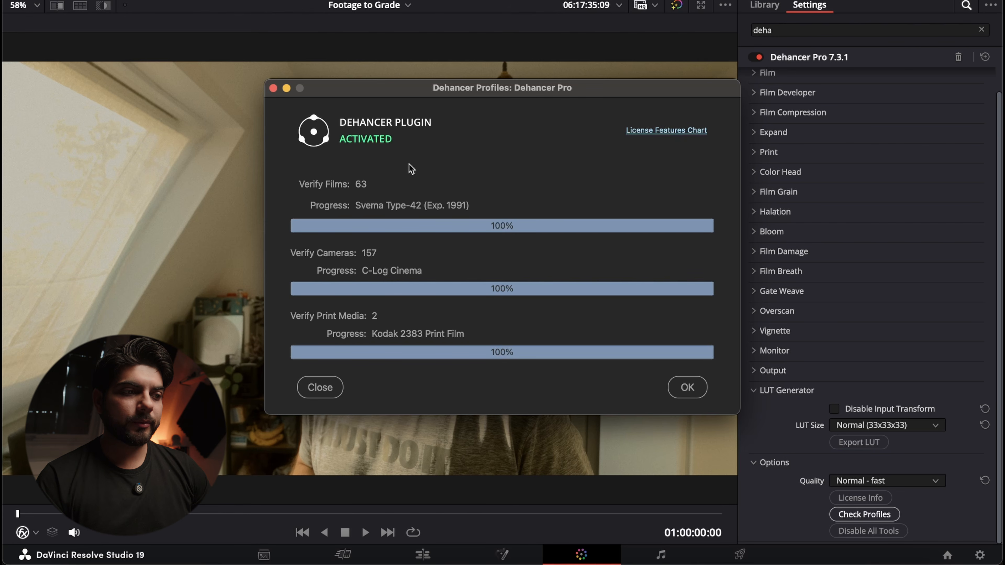